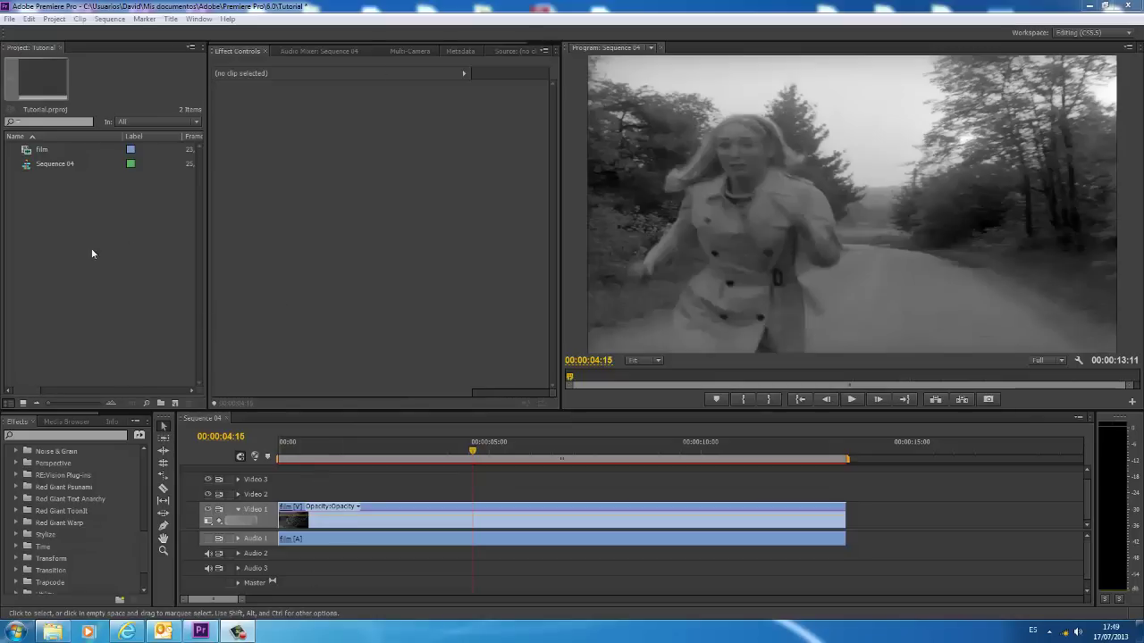
pyautogui.click(268, 452)
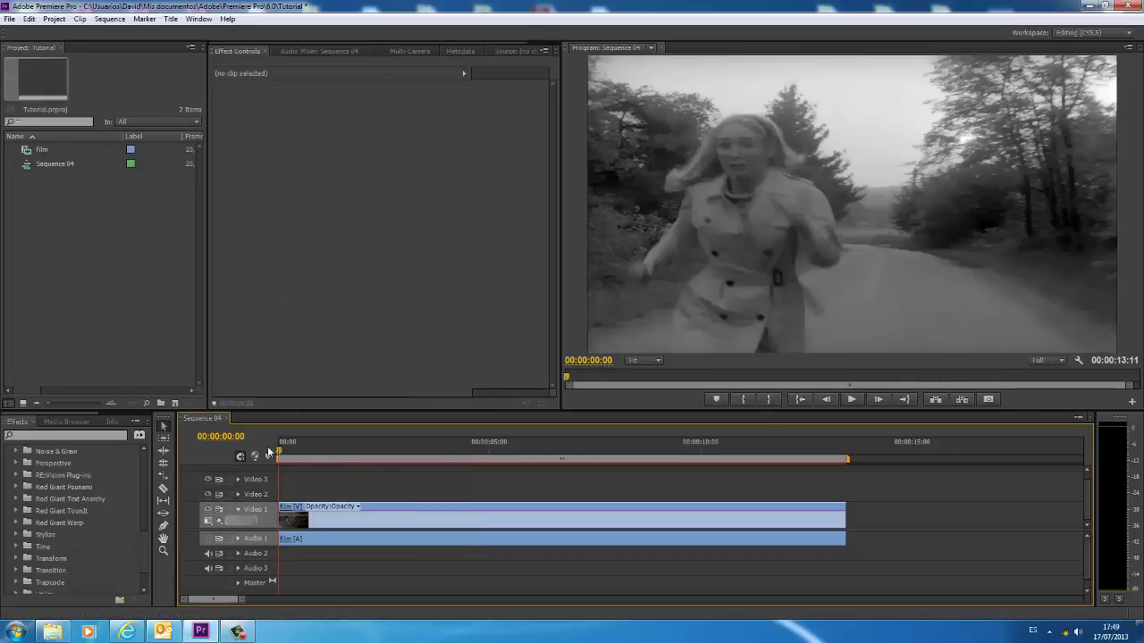
pyautogui.click(847, 399)
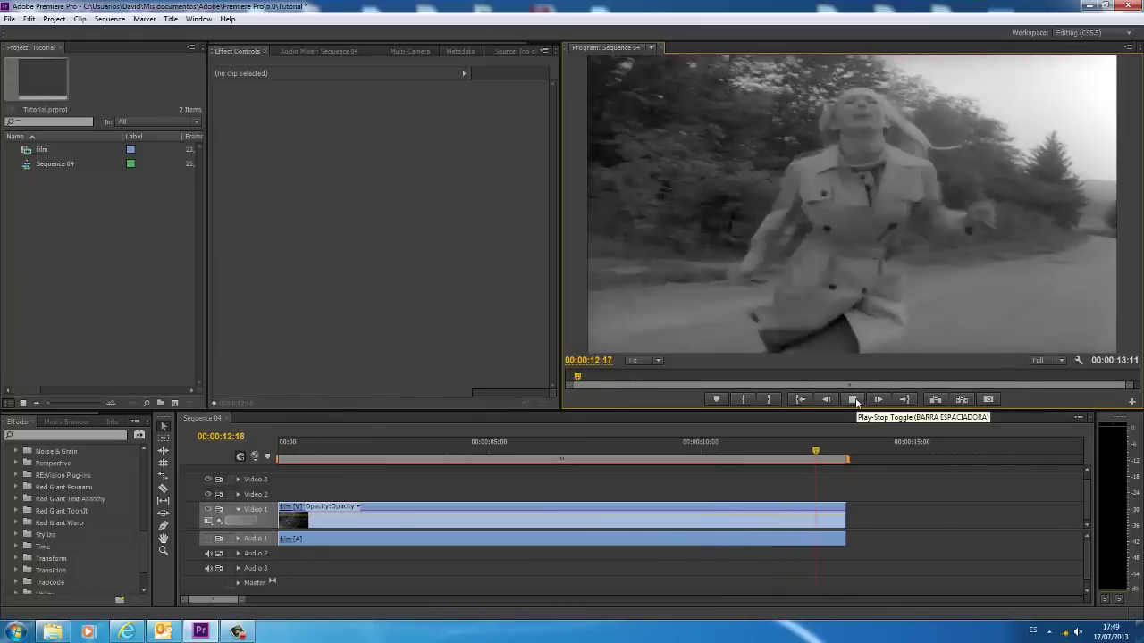
pyautogui.click(854, 398)
pyautogui.moveTo(826, 453); pyautogui.dragTo(278, 438)
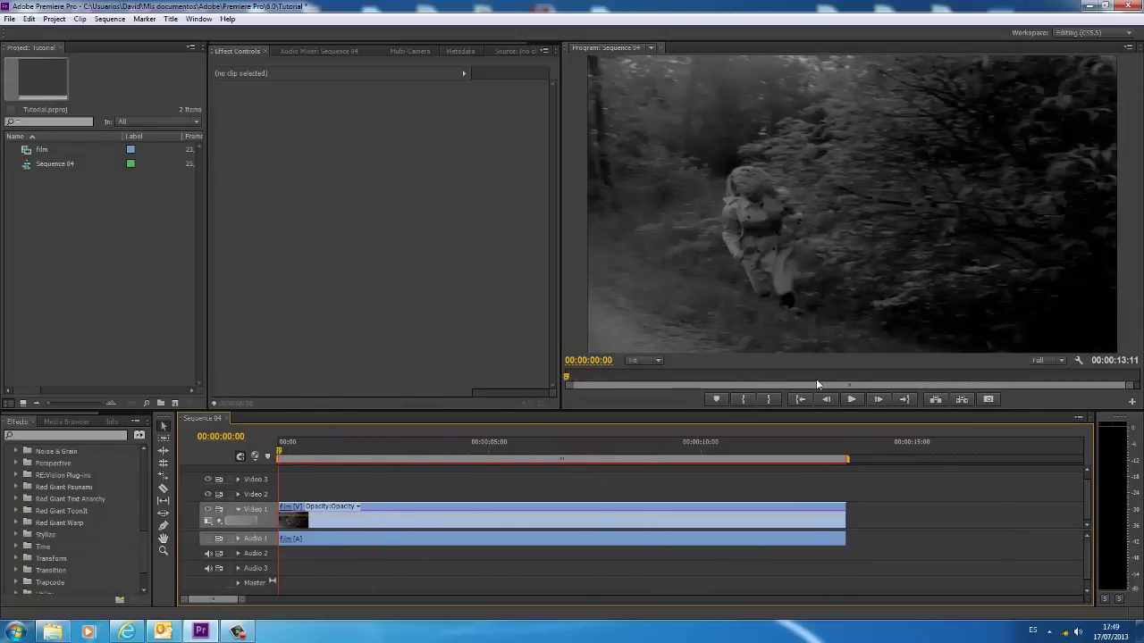
pyautogui.click(852, 400)
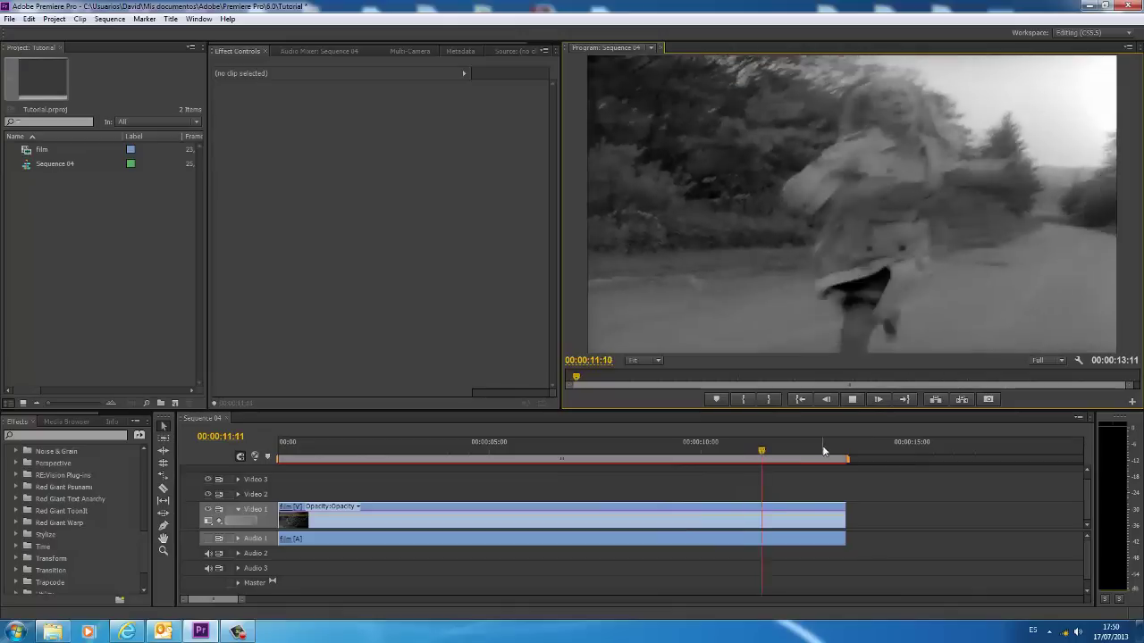
pyautogui.click(823, 443)
pyautogui.moveTo(831, 447); pyautogui.dragTo(426, 447)
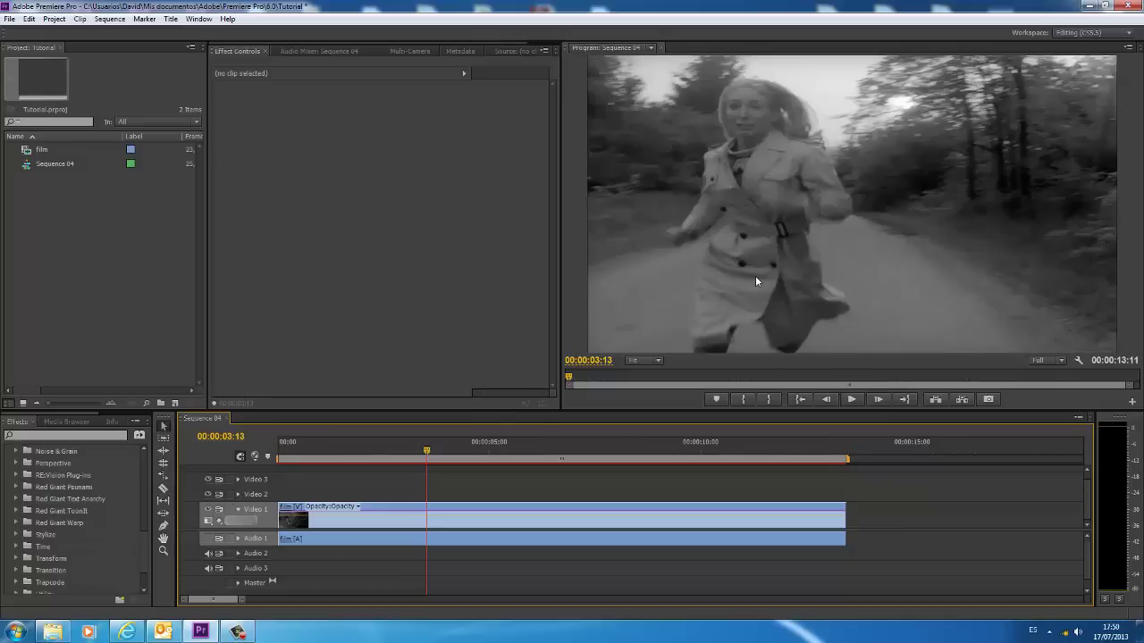
pyautogui.moveTo(428, 446); pyautogui.dragTo(384, 447)
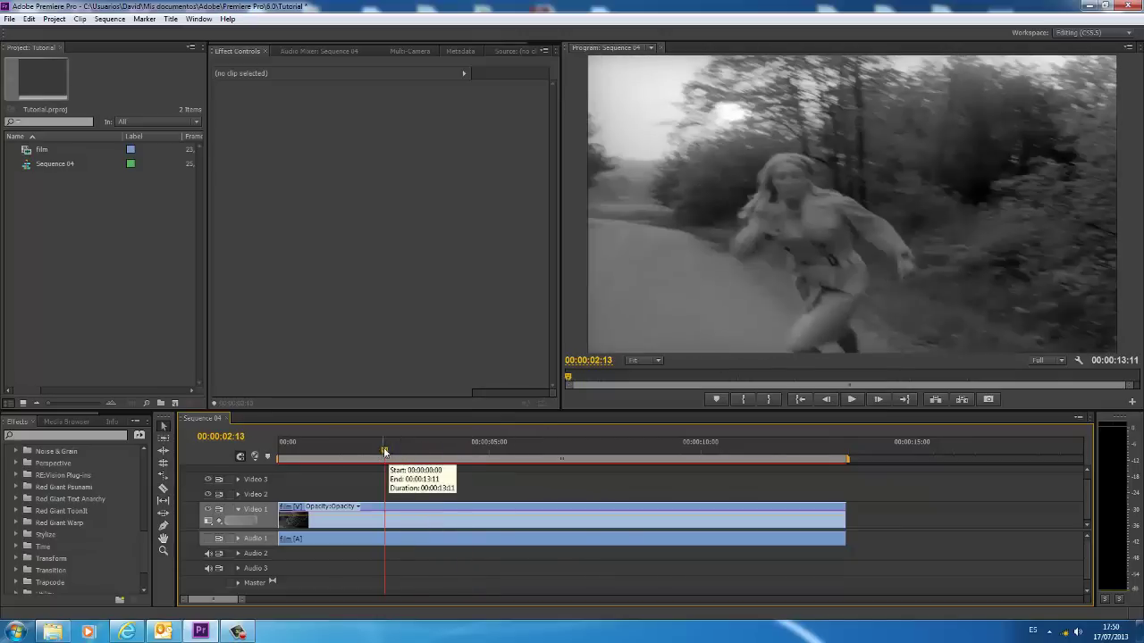
pyautogui.press('Home')
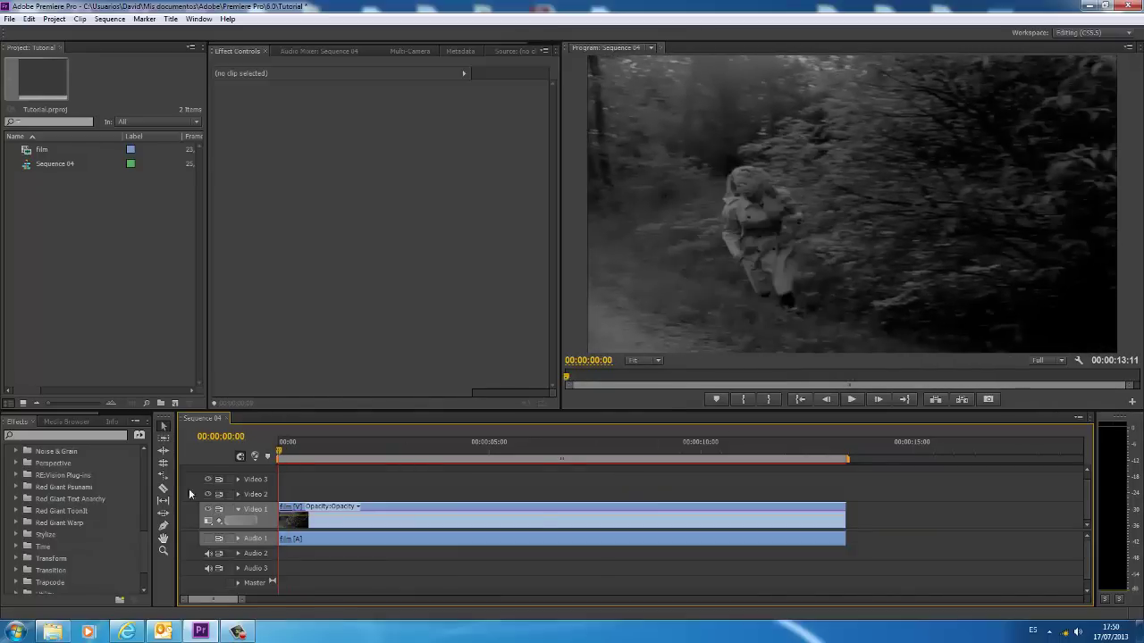
# Step: In the Effects panel, expand the Time category and select Posterize Time
pyautogui.moveTo(141, 544); pyautogui.dragTo(149, 439)
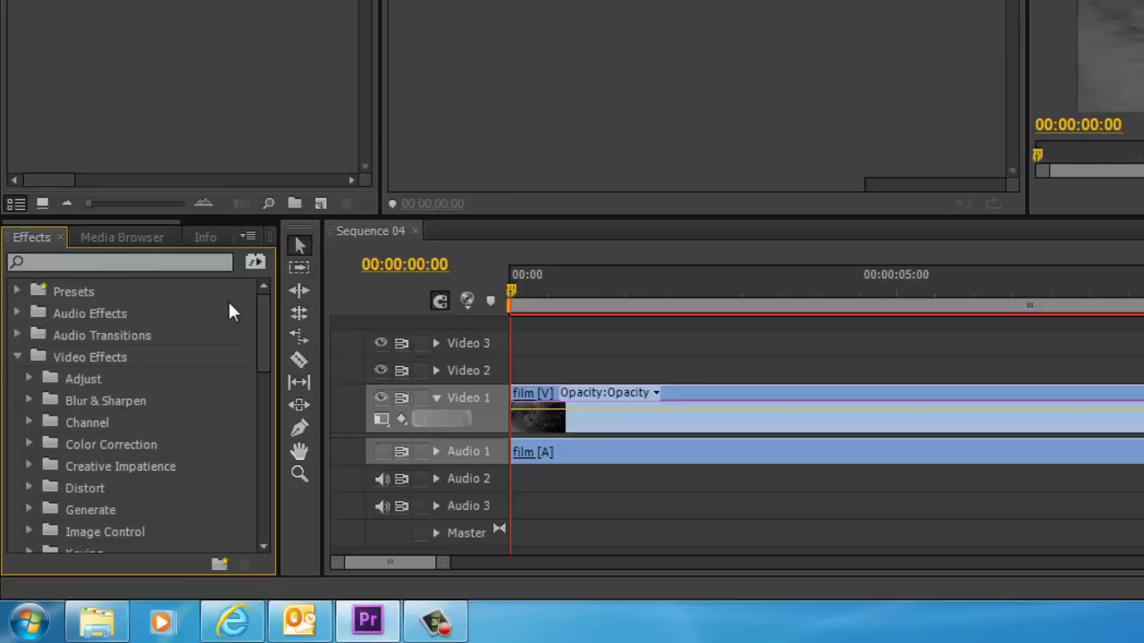
pyautogui.moveTo(263, 344); pyautogui.dragTo(259, 522)
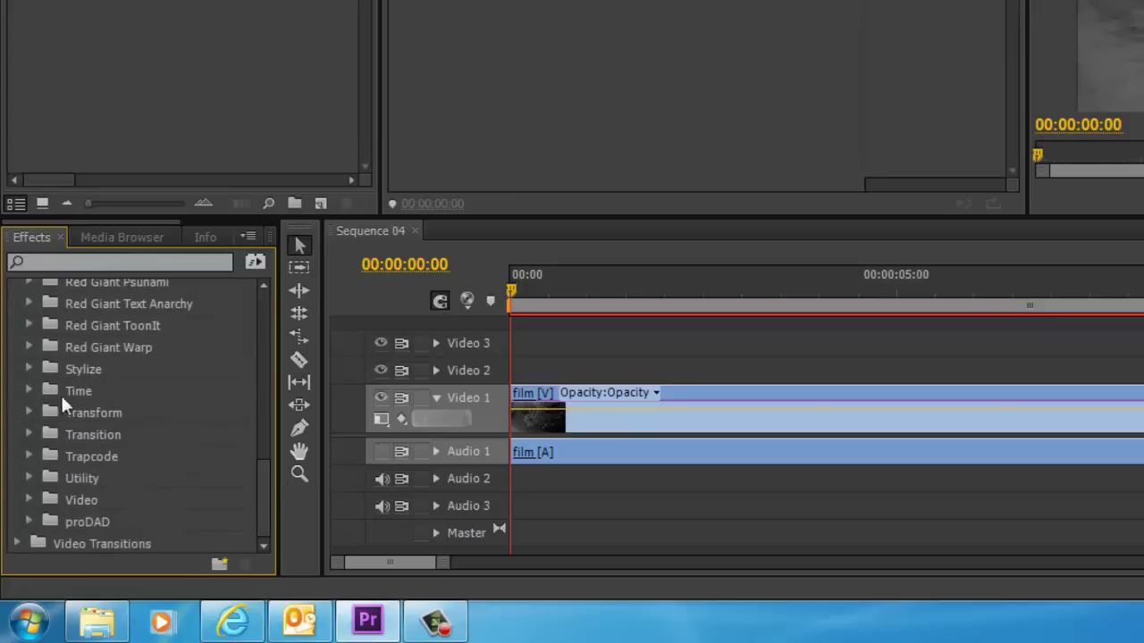
pyautogui.click(253, 477)
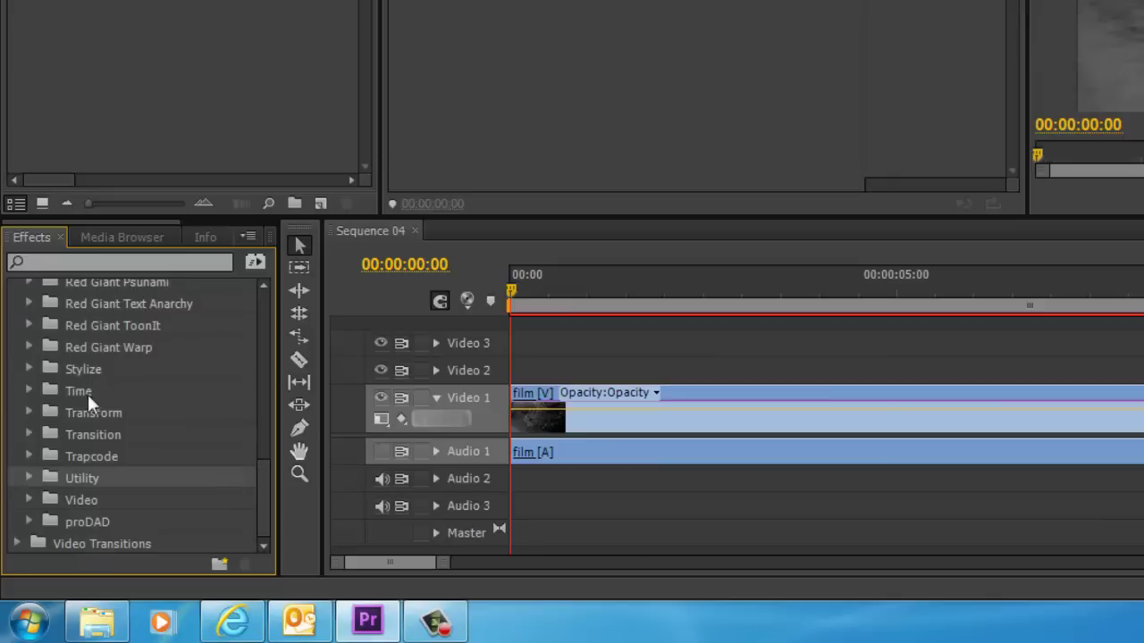
pyautogui.click(28, 391)
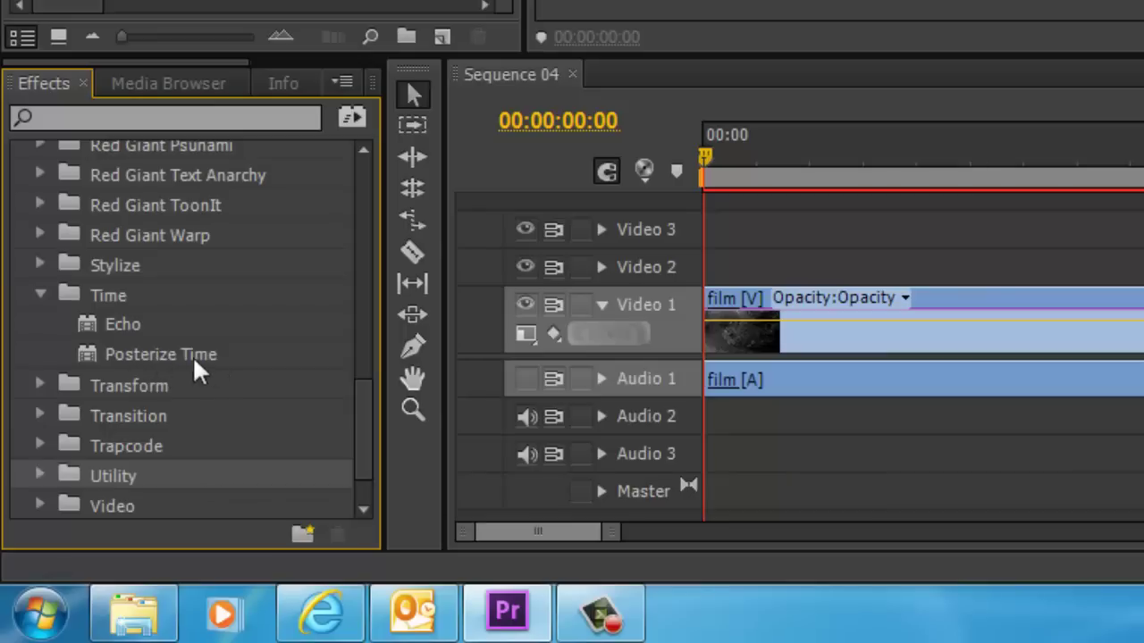
pyautogui.click(141, 352)
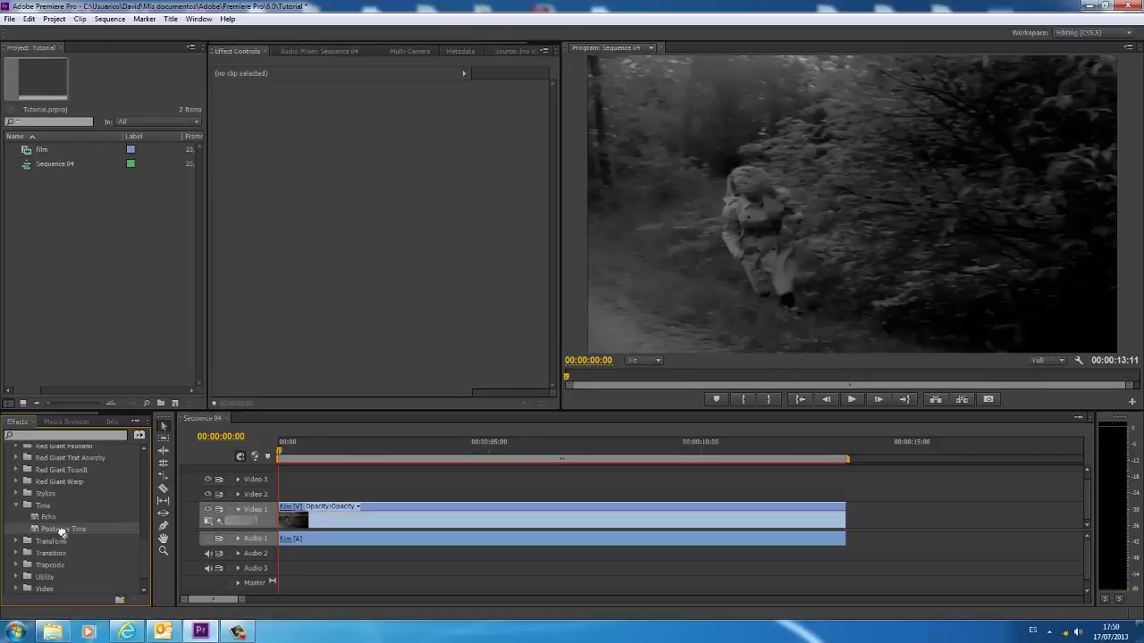
# Step: Apply Posterize Time to the film clip on Video 1
pyautogui.moveTo(63, 533); pyautogui.dragTo(326, 522)
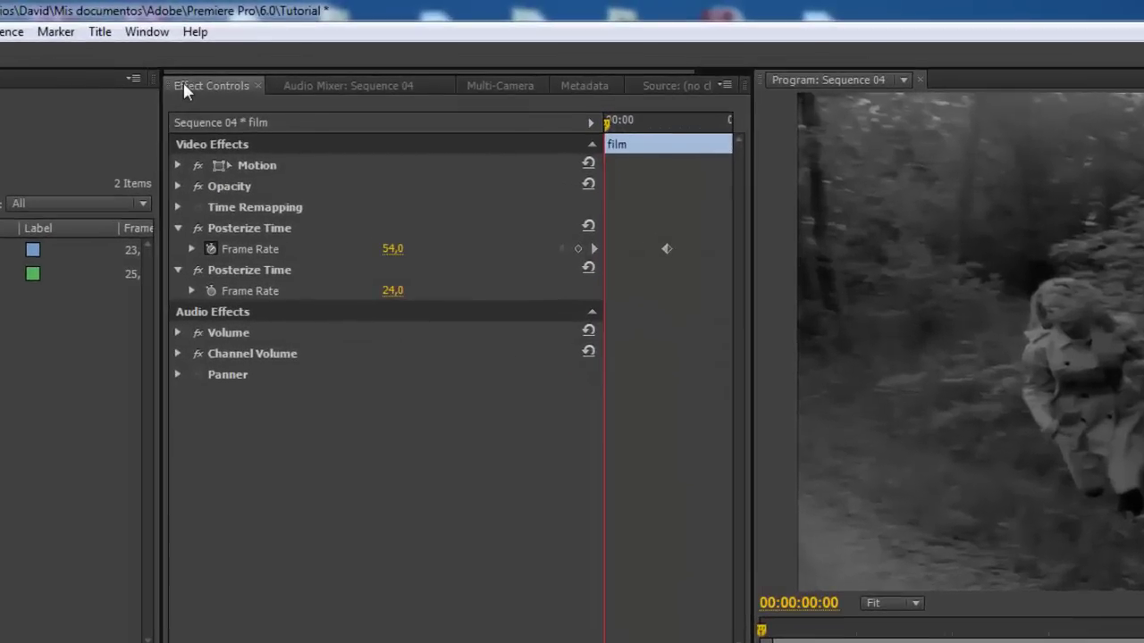
pyautogui.click(210, 82)
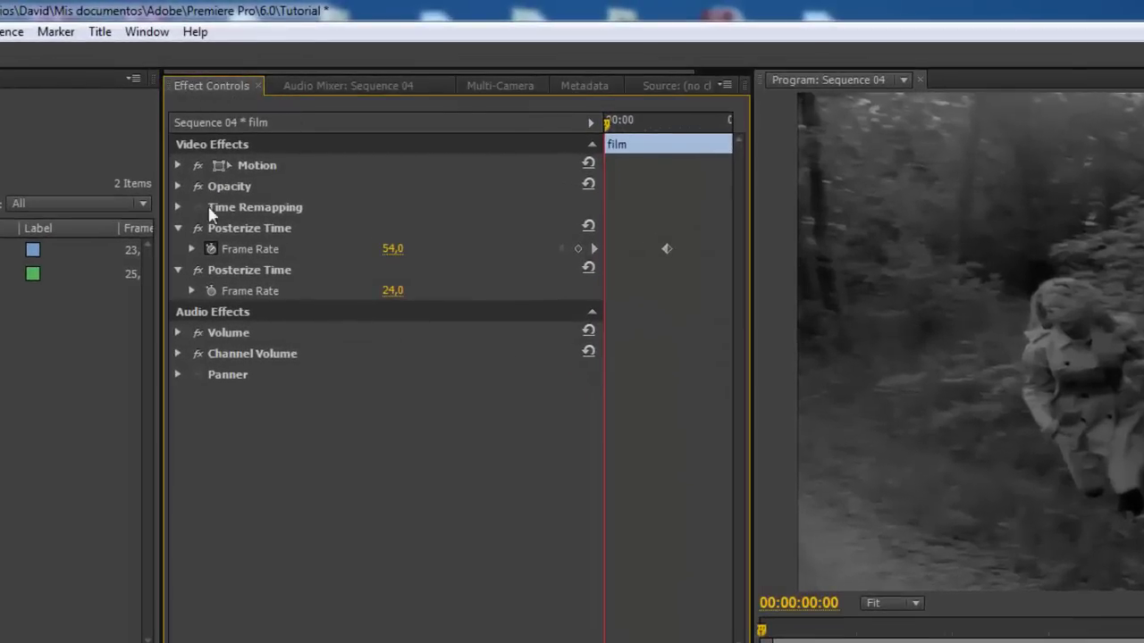
# Step: Reopen the Effect Controls panel from the Window menu and dock it beside Source
pyautogui.click(258, 85)
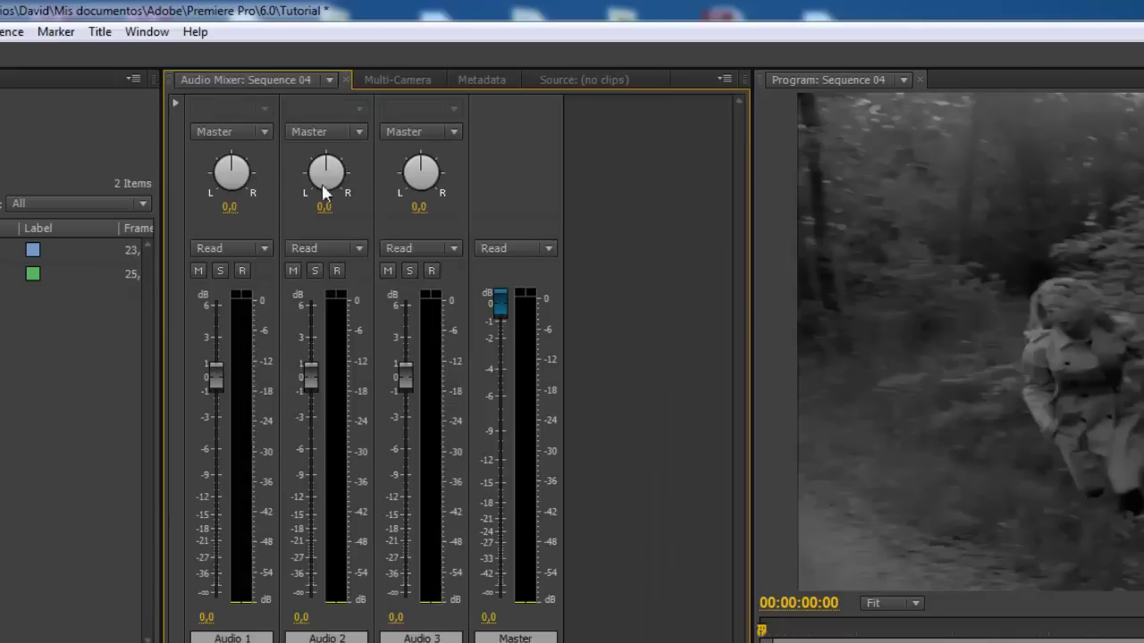
pyautogui.click(146, 33)
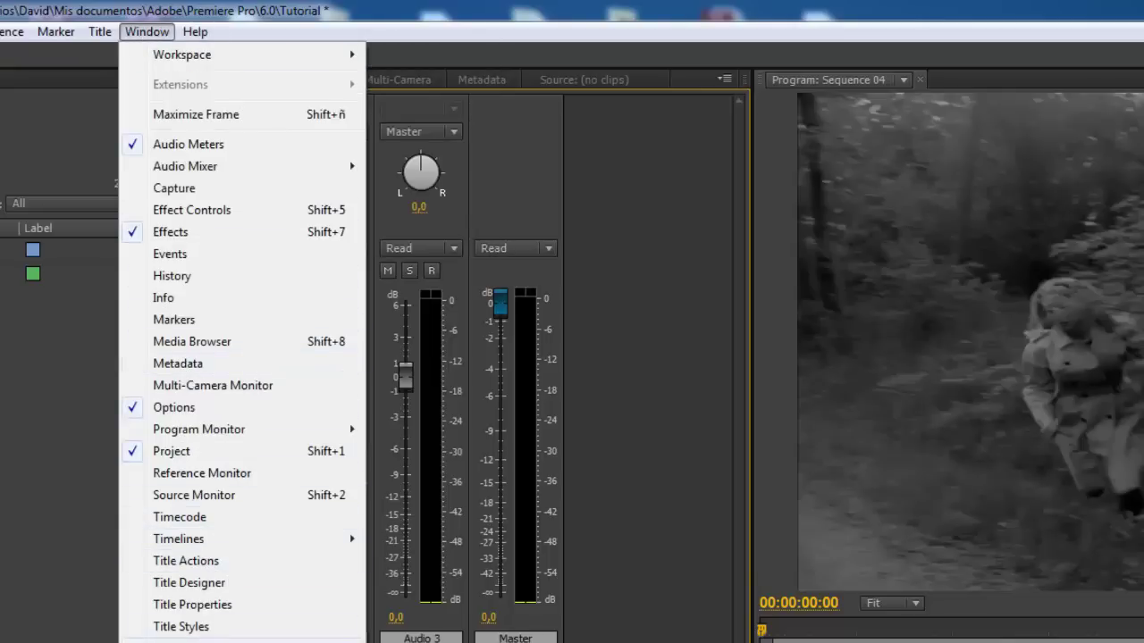
pyautogui.click(200, 214)
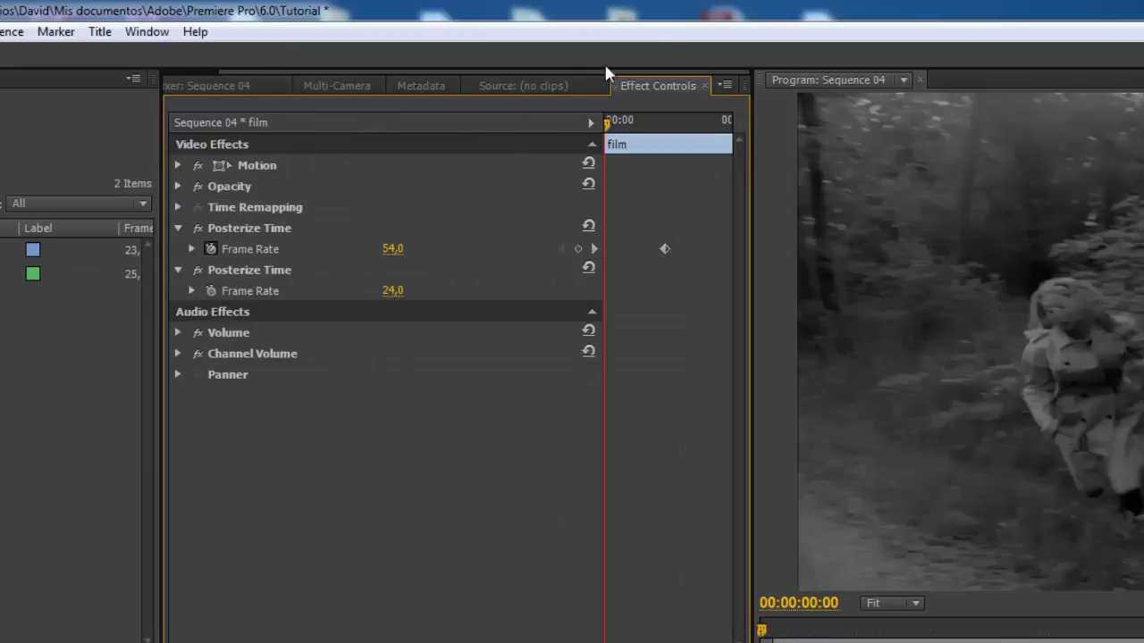
pyautogui.moveTo(670, 85); pyautogui.dragTo(205, 91)
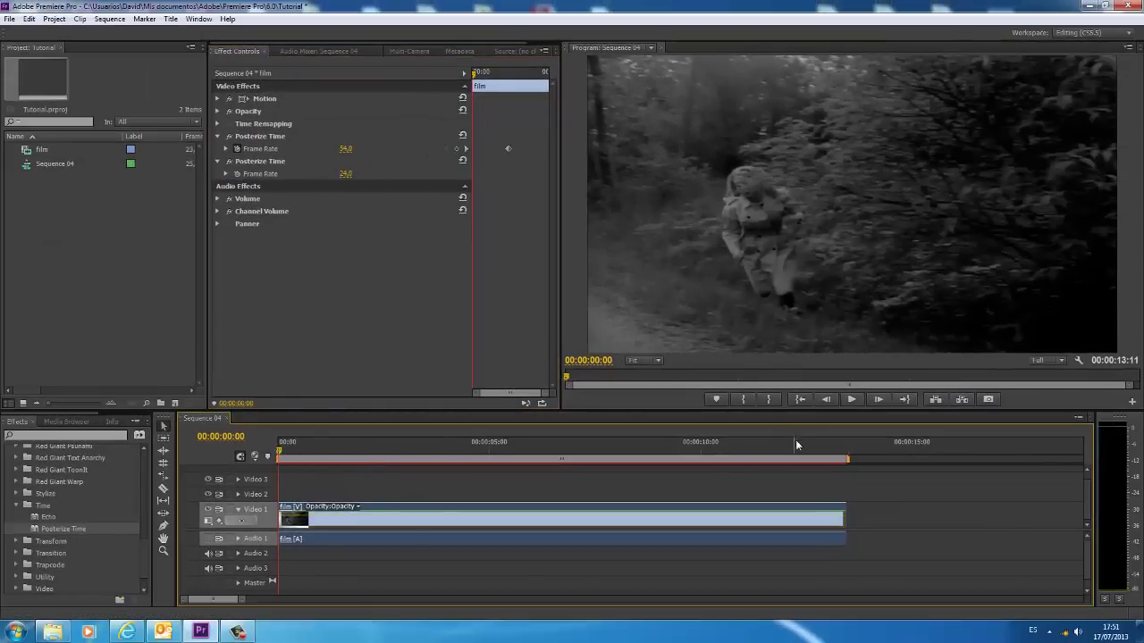
pyautogui.click(854, 399)
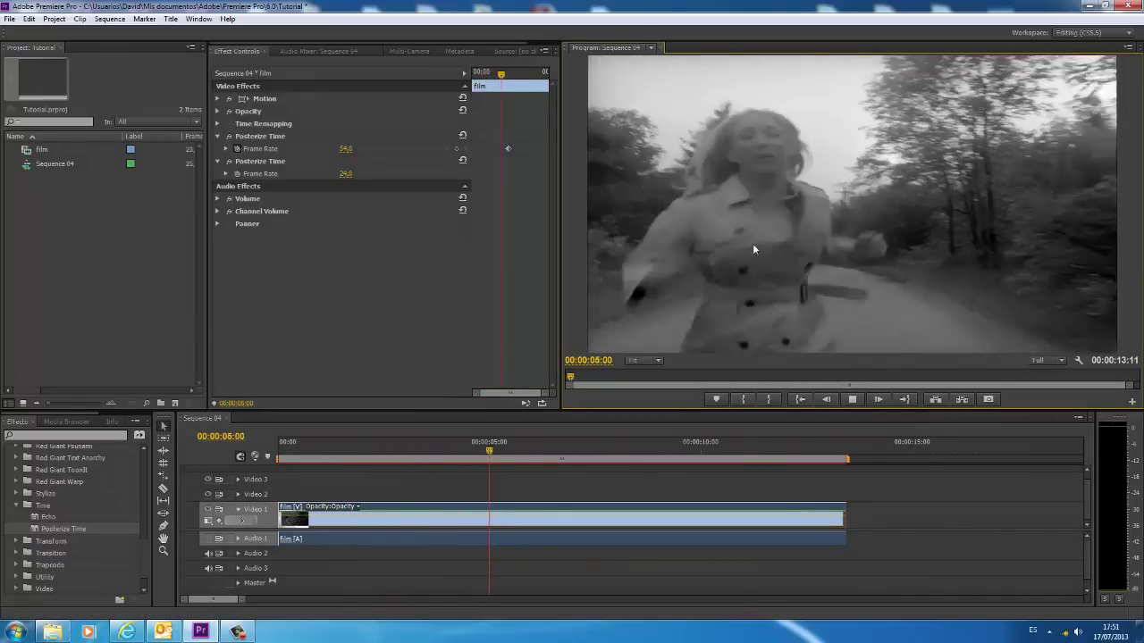
pyautogui.click(855, 399)
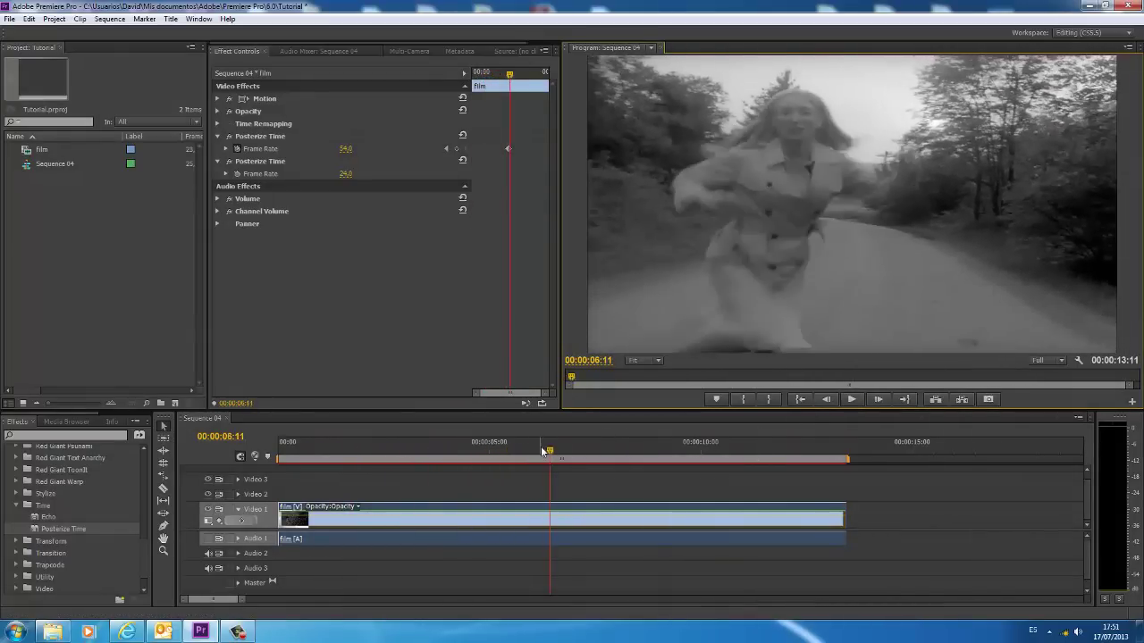
pyautogui.moveTo(540, 450); pyautogui.dragTo(272, 443)
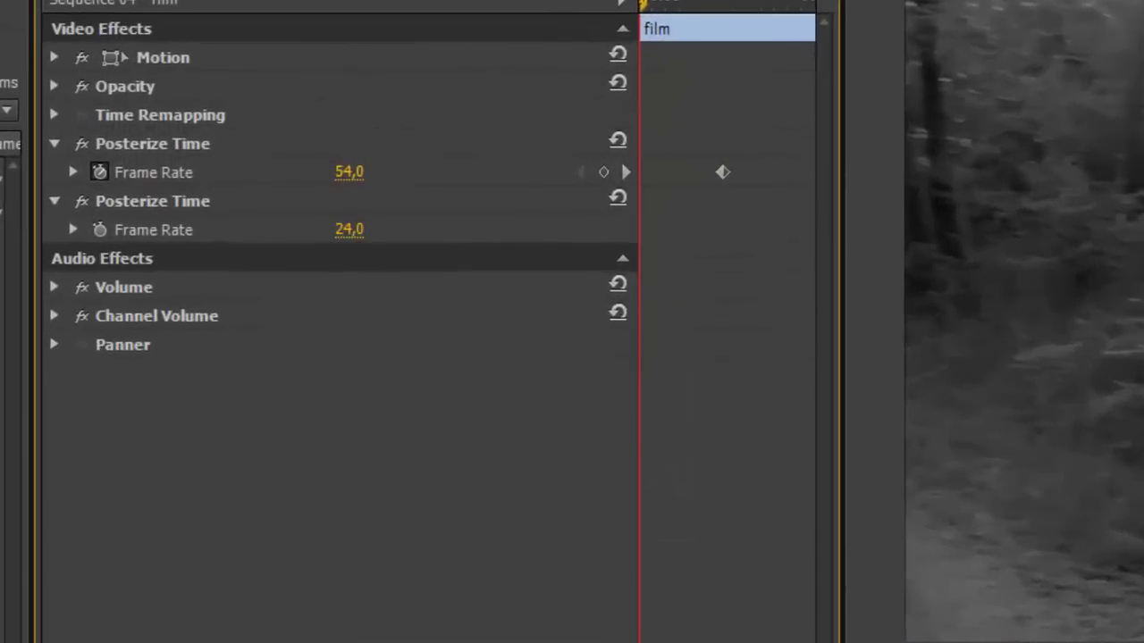
# Step: Lower the second Posterize Time frame rate to 2,0 and play the sequence to preview
pyautogui.moveTo(348, 230); pyautogui.dragTo(304, 230)
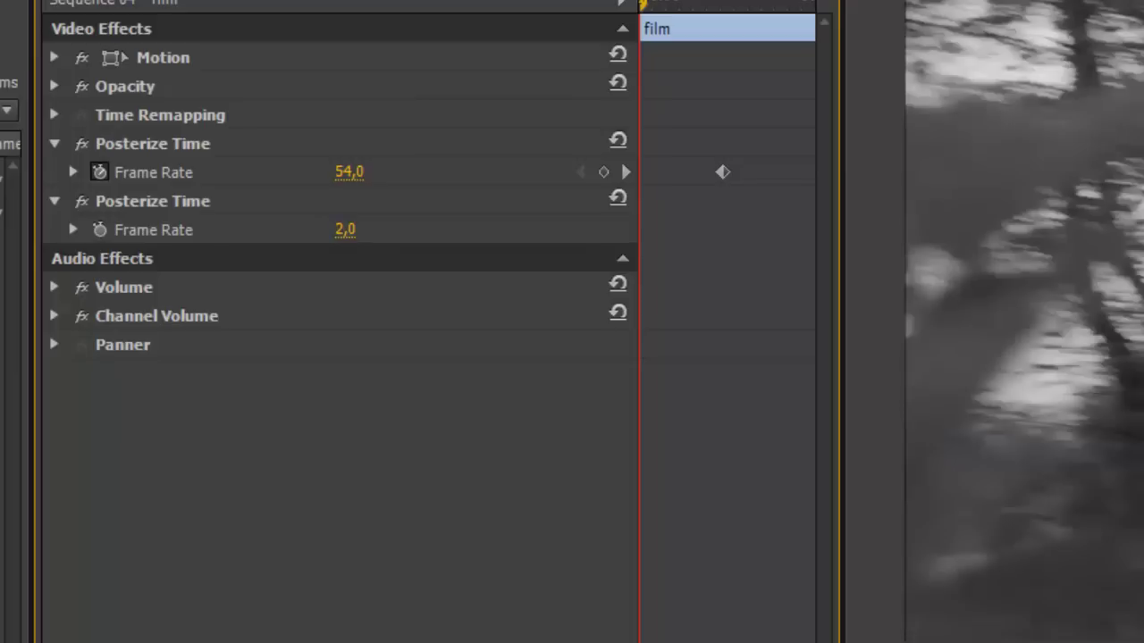
pyautogui.moveTo(353, 233); pyautogui.dragTo(359, 233)
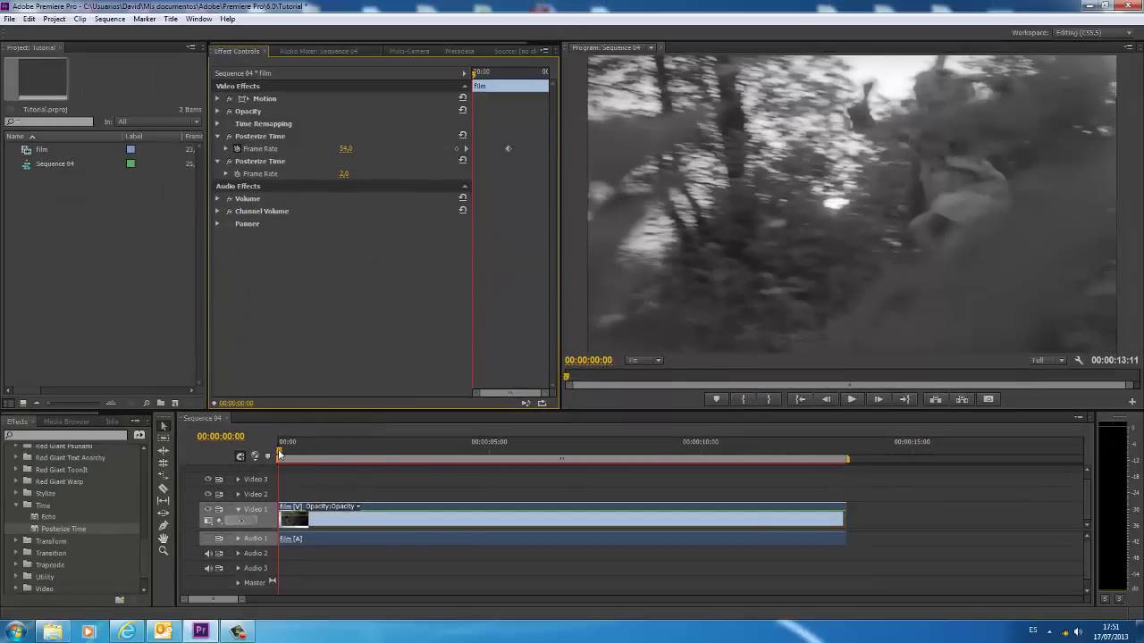
pyautogui.click(280, 454)
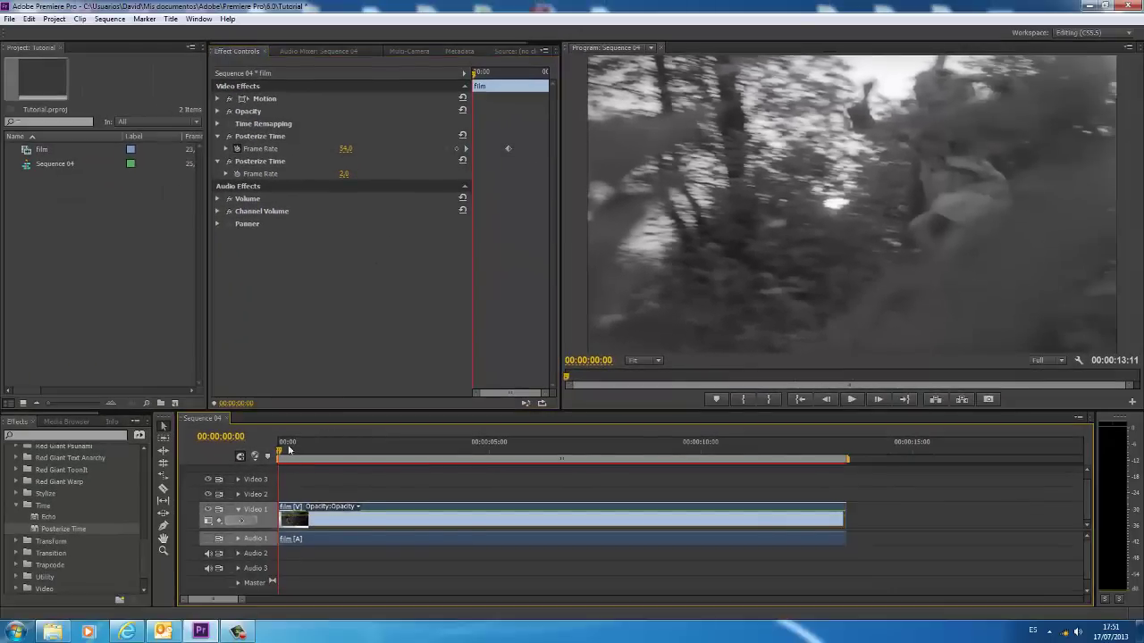
pyautogui.click(851, 400)
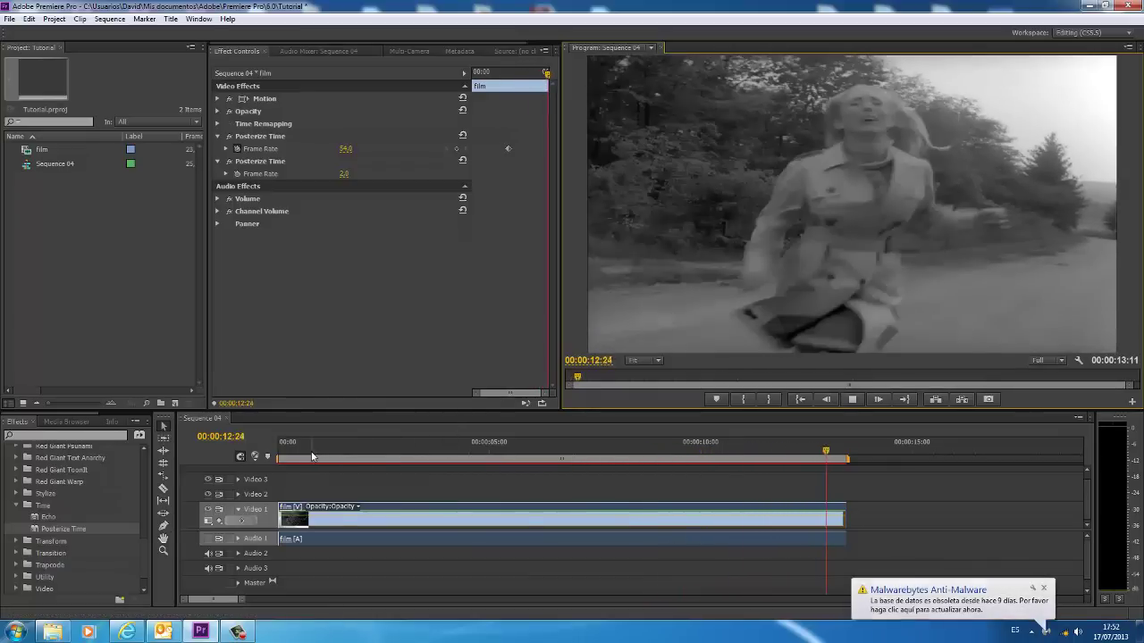
pyautogui.click(853, 401)
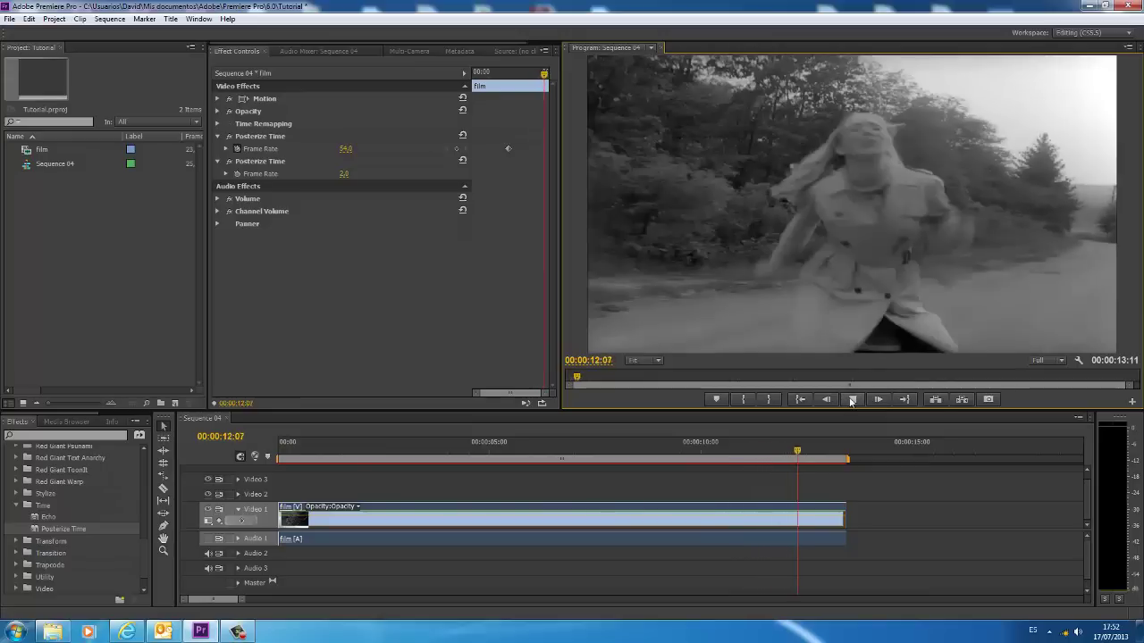
# Step: Move the playhead to about 4.5 seconds and scrub the second frame rate to about 4
pyautogui.click(852, 401)
pyautogui.click(536, 466)
pyautogui.moveTo(536, 463); pyautogui.dragTo(476, 459)
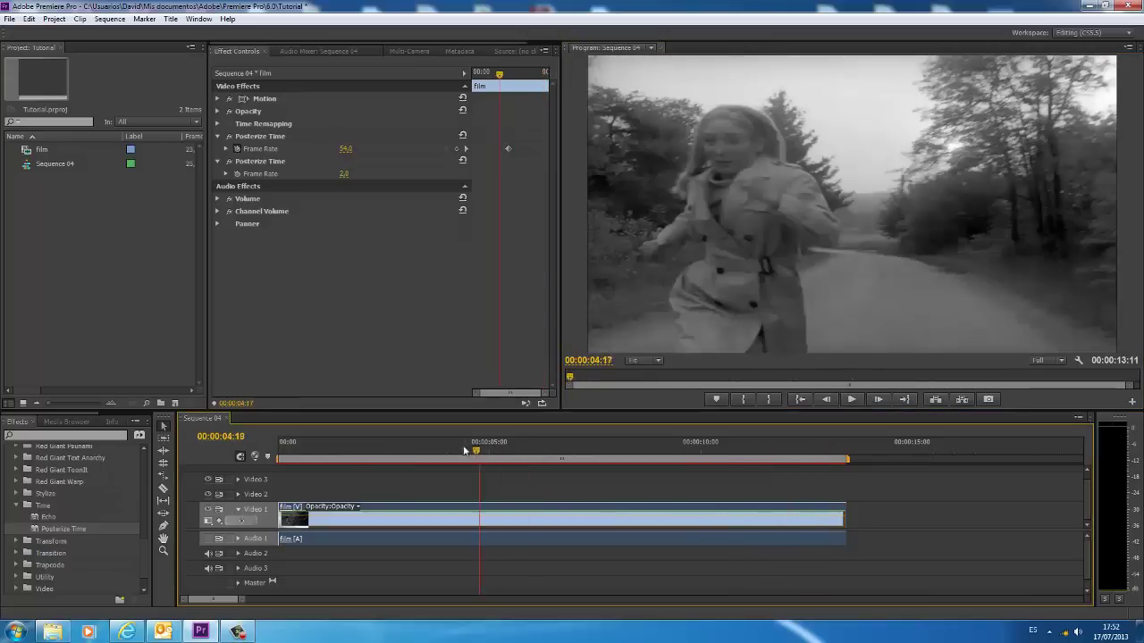
pyautogui.moveTo(344, 175); pyautogui.dragTo(335, 175)
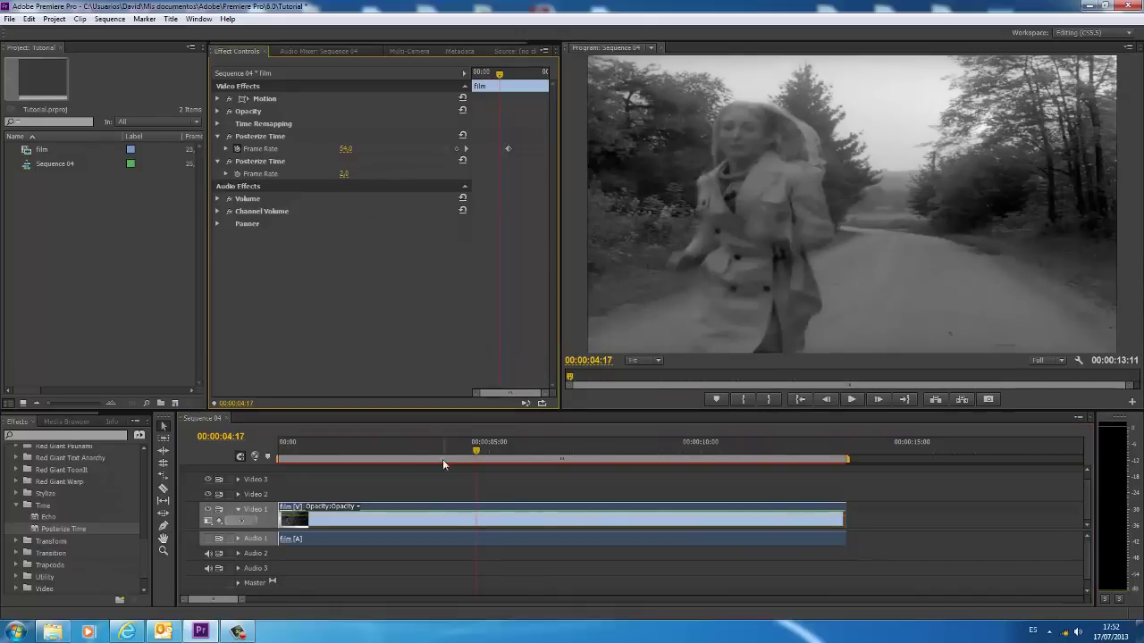
pyautogui.moveTo(345, 175); pyautogui.dragTo(353, 175)
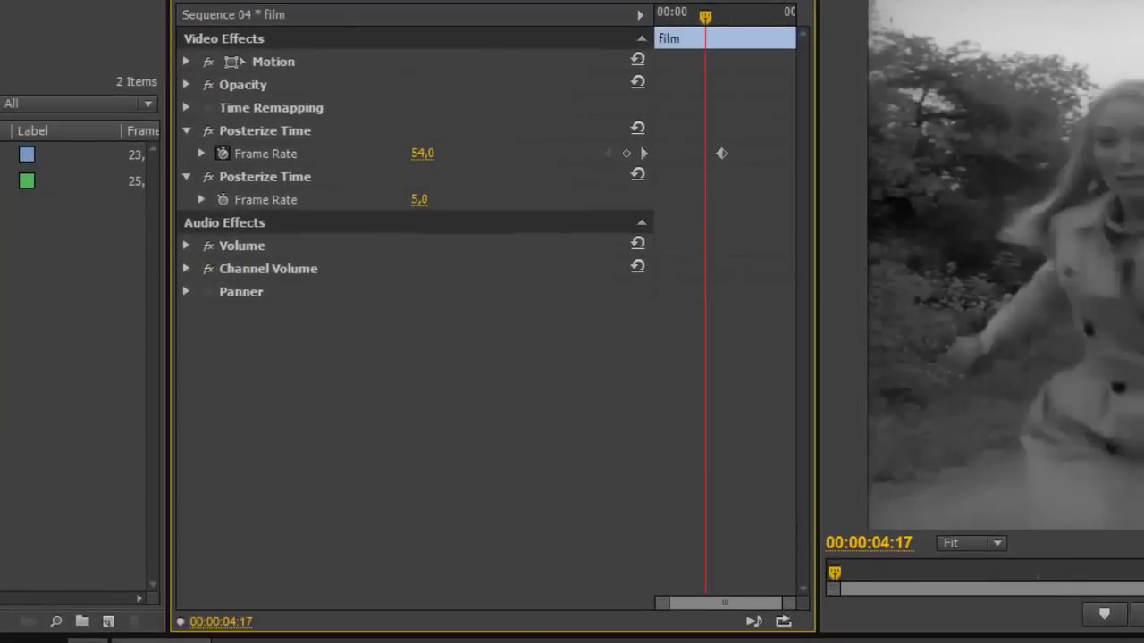
pyautogui.moveTo(419, 199); pyautogui.dragTo(411, 200)
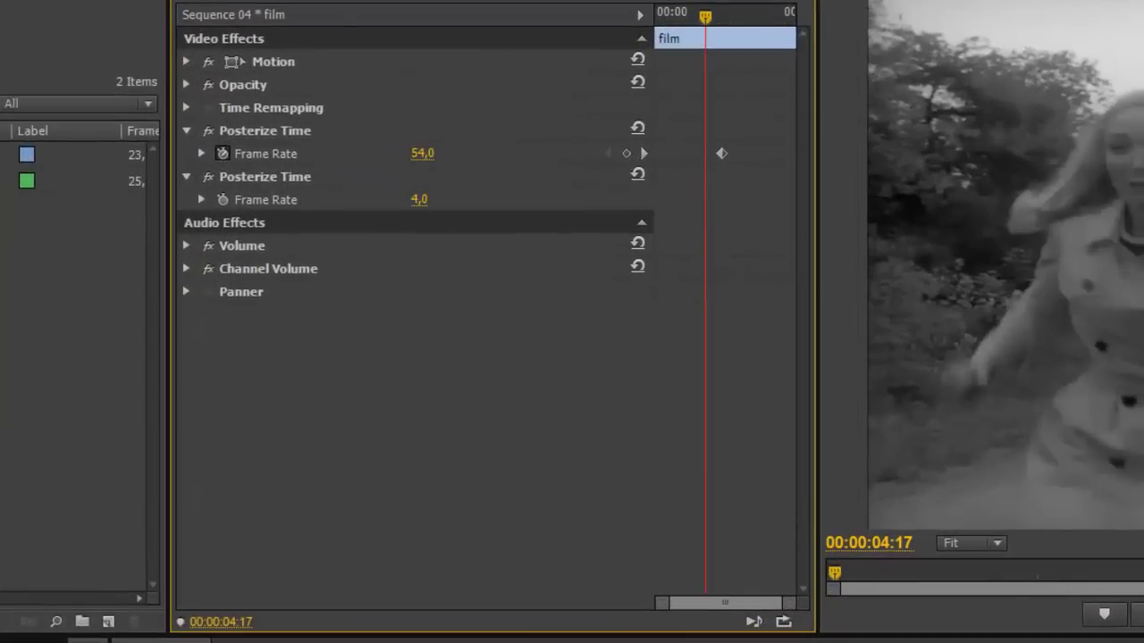
# Step: Set the second Posterize Time frame rate to 7 and preview the sequence from the start
pyautogui.press('Home')
pyautogui.click(419, 199)
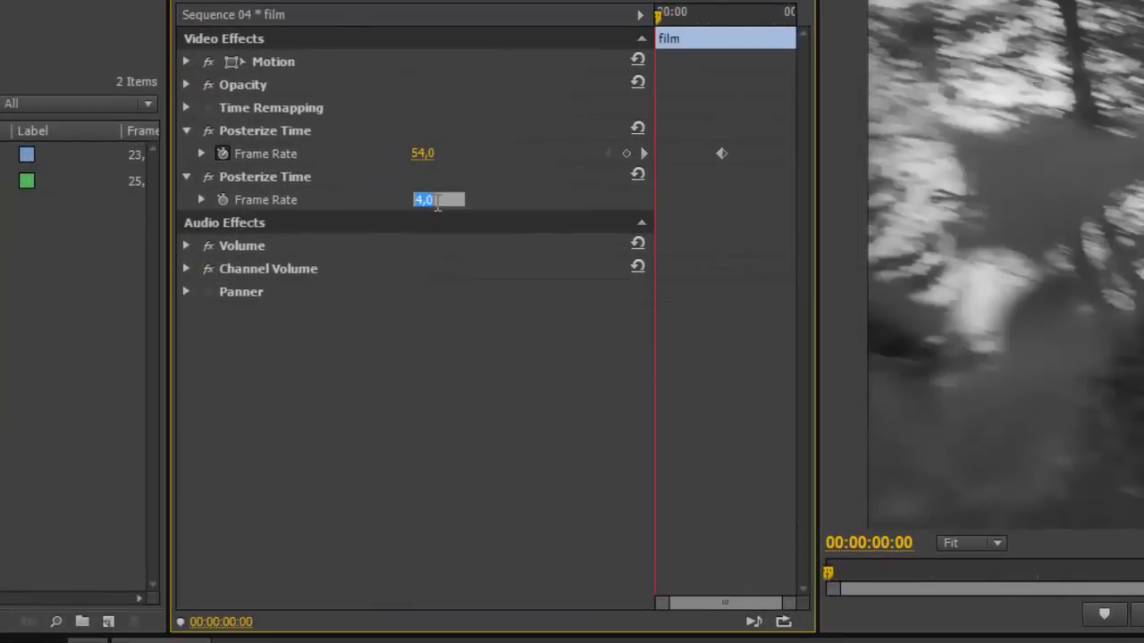
pyautogui.write('7')
pyautogui.press('Return')
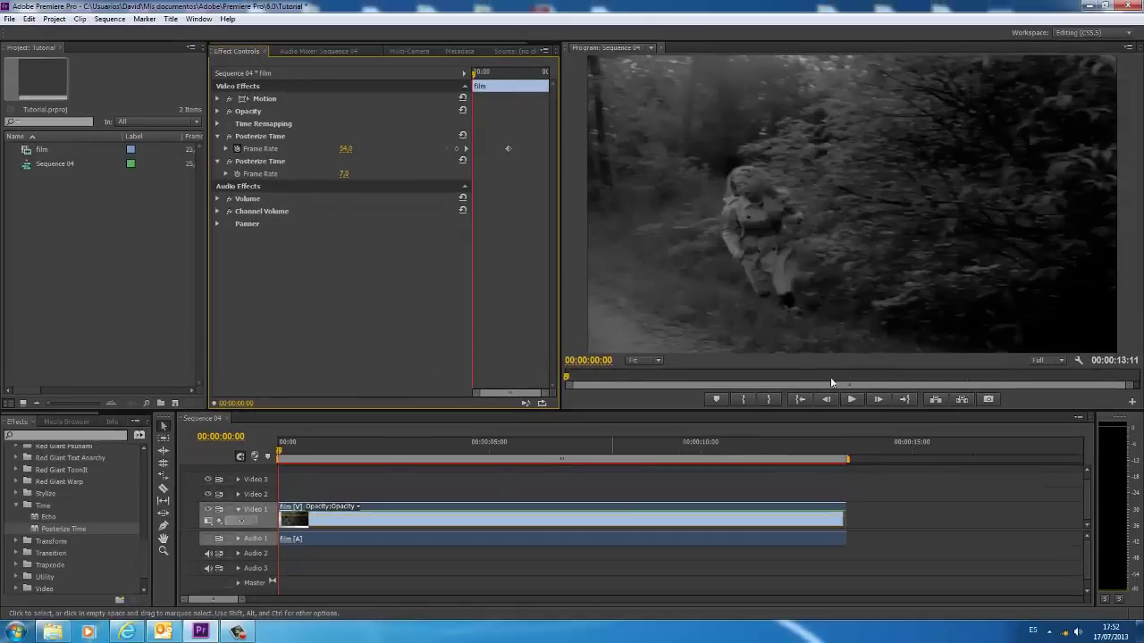
pyautogui.click(850, 399)
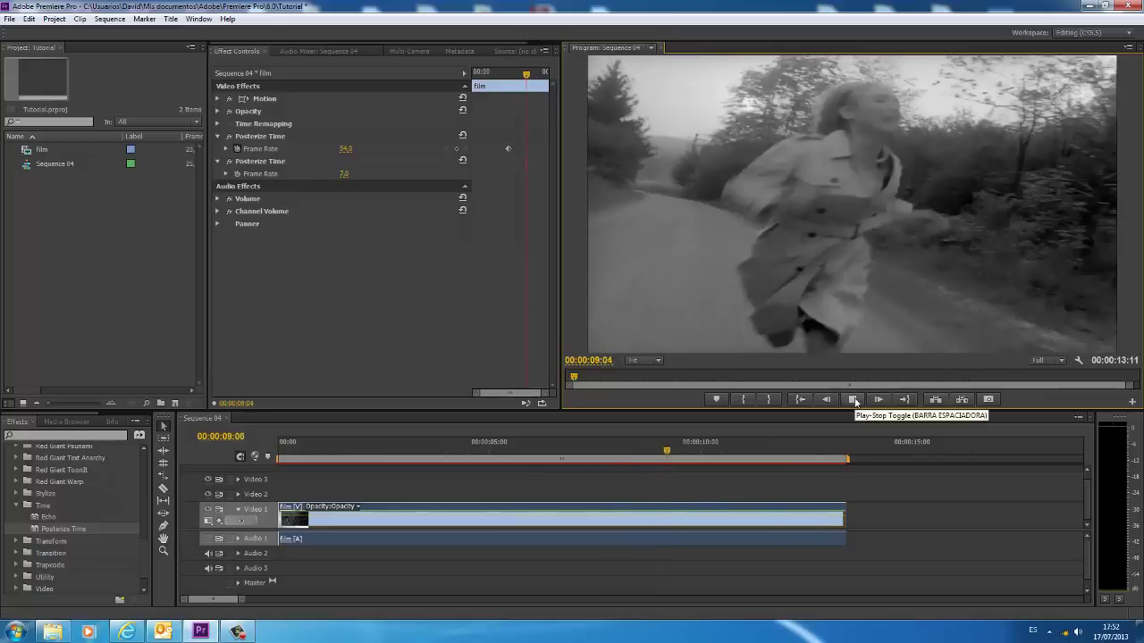
pyautogui.click(853, 401)
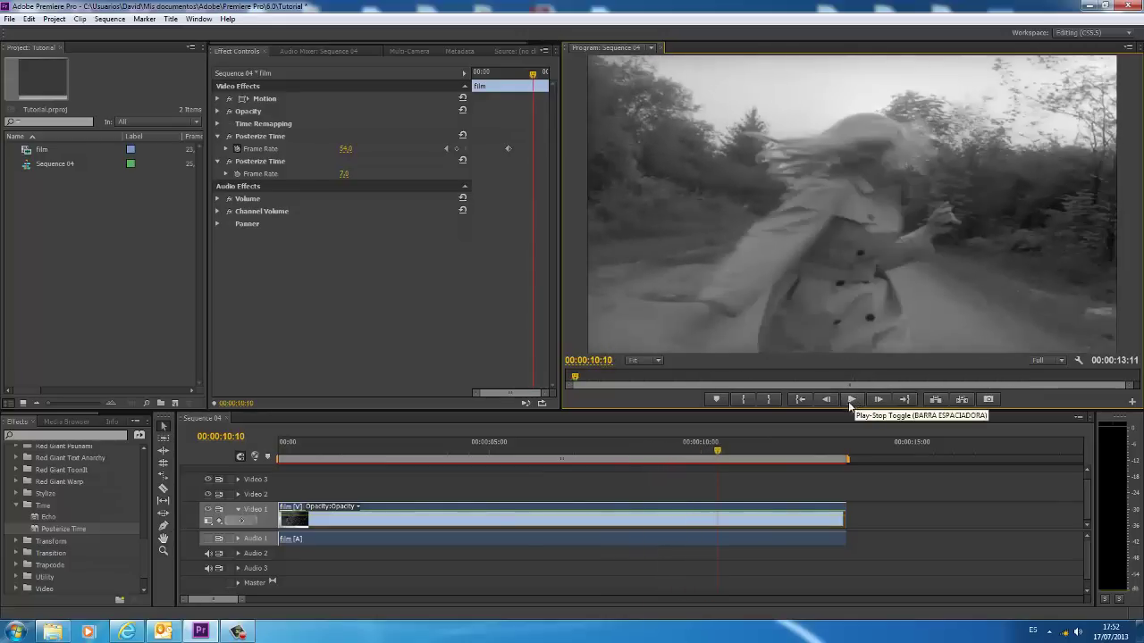
# Step: Lower the second frame rate to 4,0 and replay the clip from the beginning
pyautogui.click(391, 447)
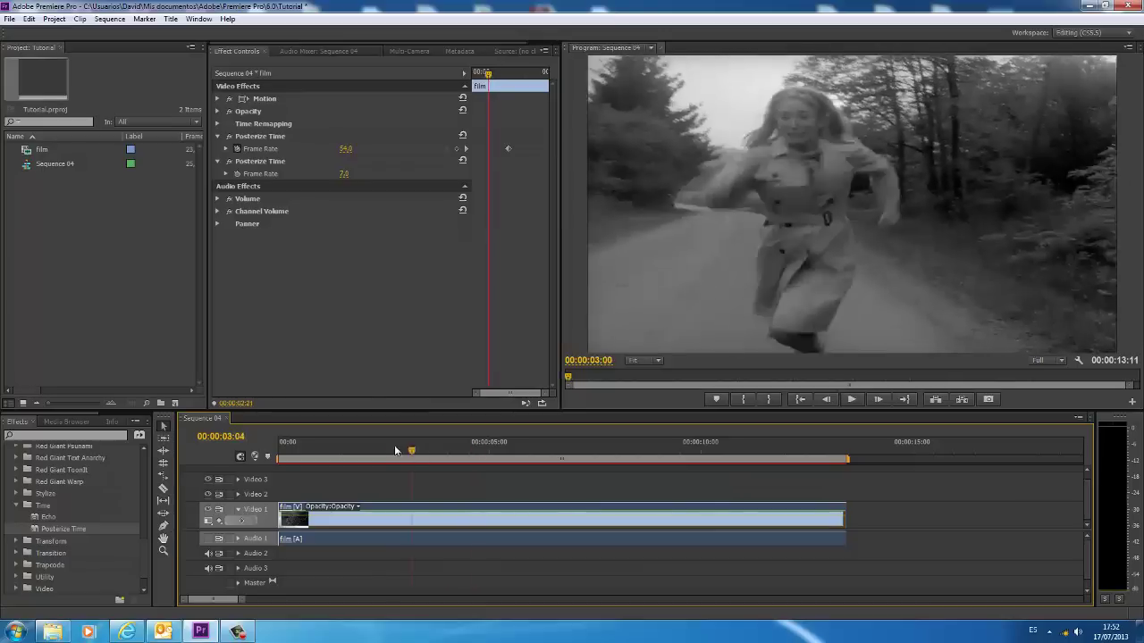
pyautogui.moveTo(345, 174); pyautogui.dragTo(340, 175)
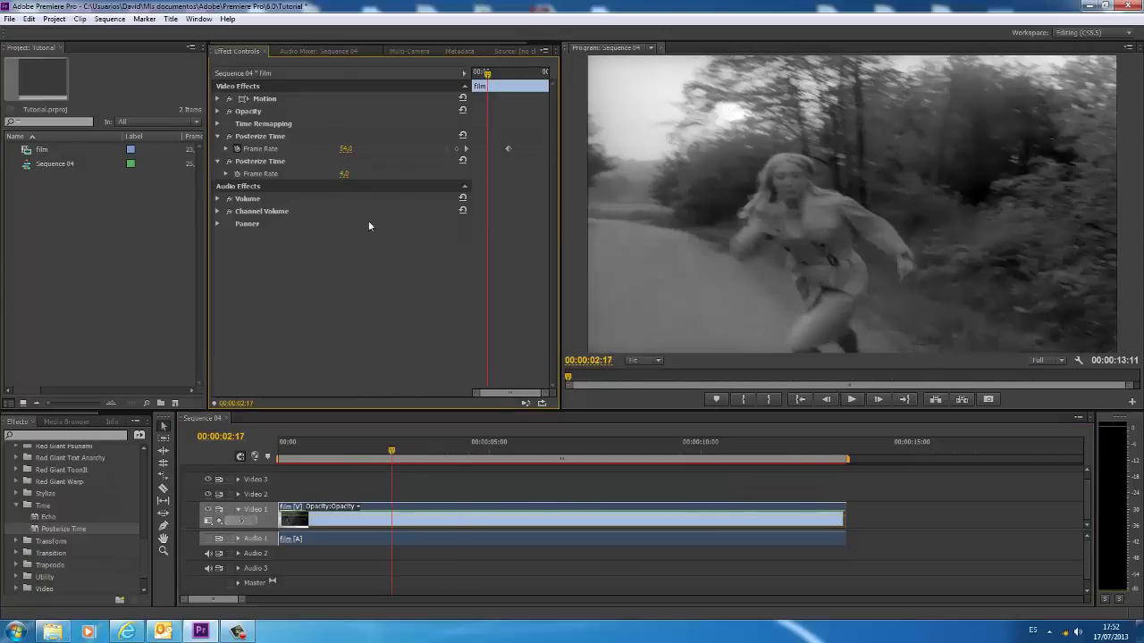
pyautogui.click(272, 445)
pyautogui.click(853, 400)
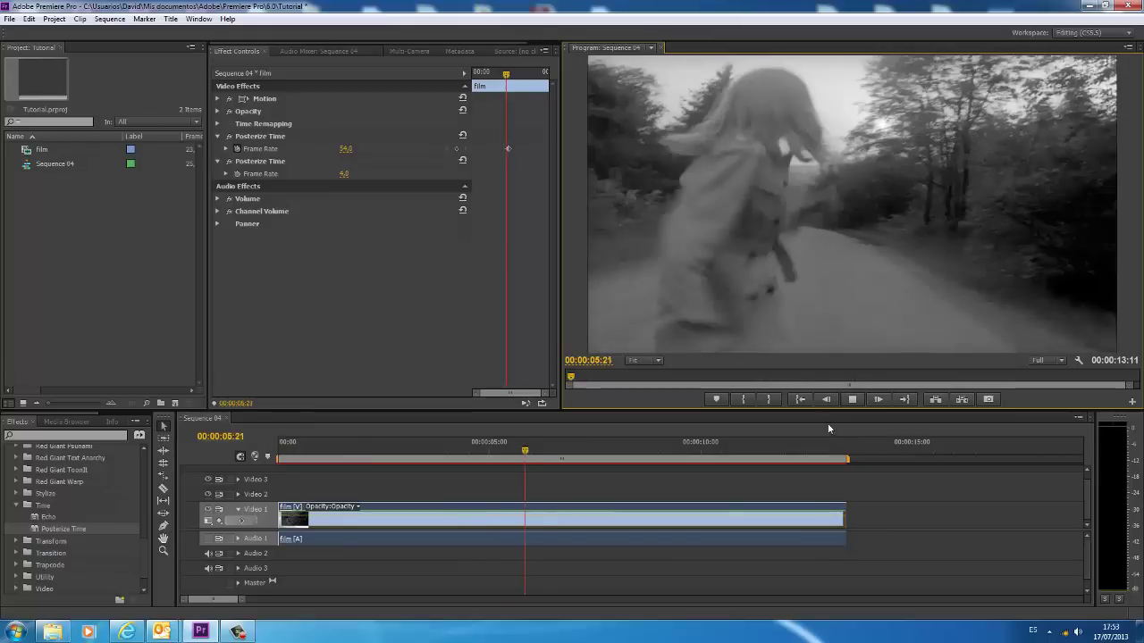
pyautogui.click(852, 400)
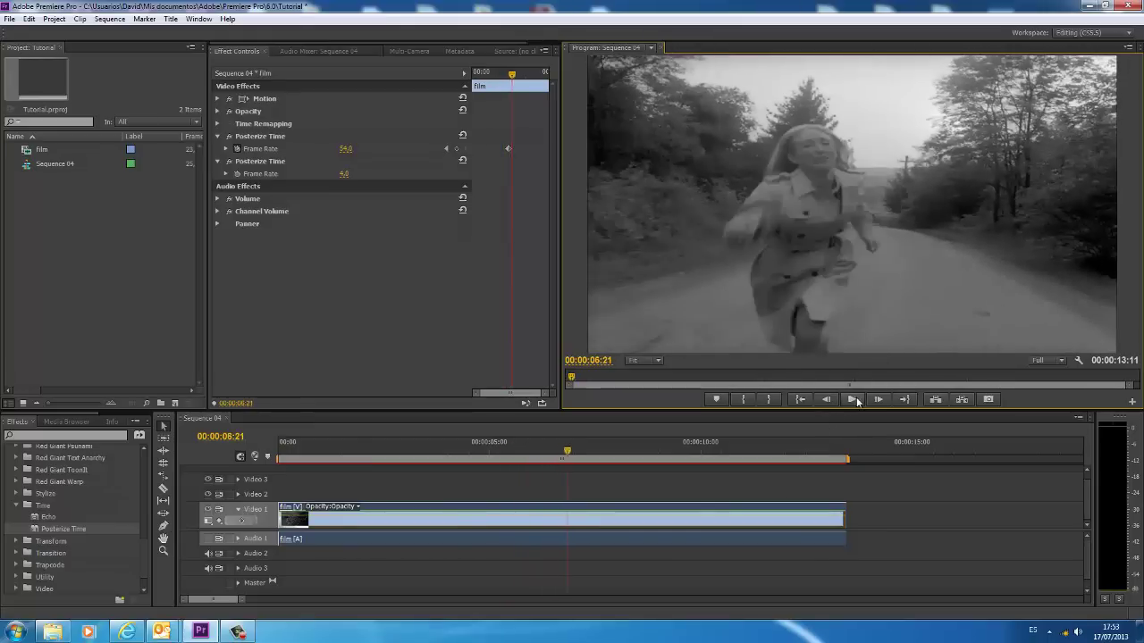
# Step: Set the second Posterize Time frame rate to 1,5 after briefly trying 4,4
pyautogui.click(344, 174)
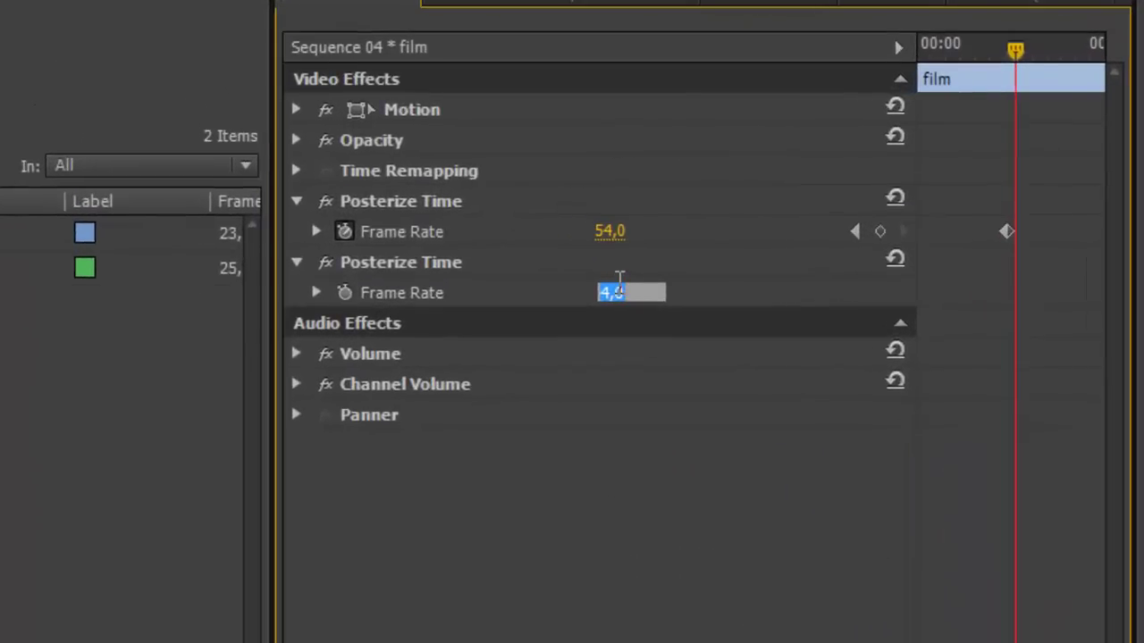
pyautogui.press('Return')
pyautogui.click(618, 295)
pyautogui.write('4,4')
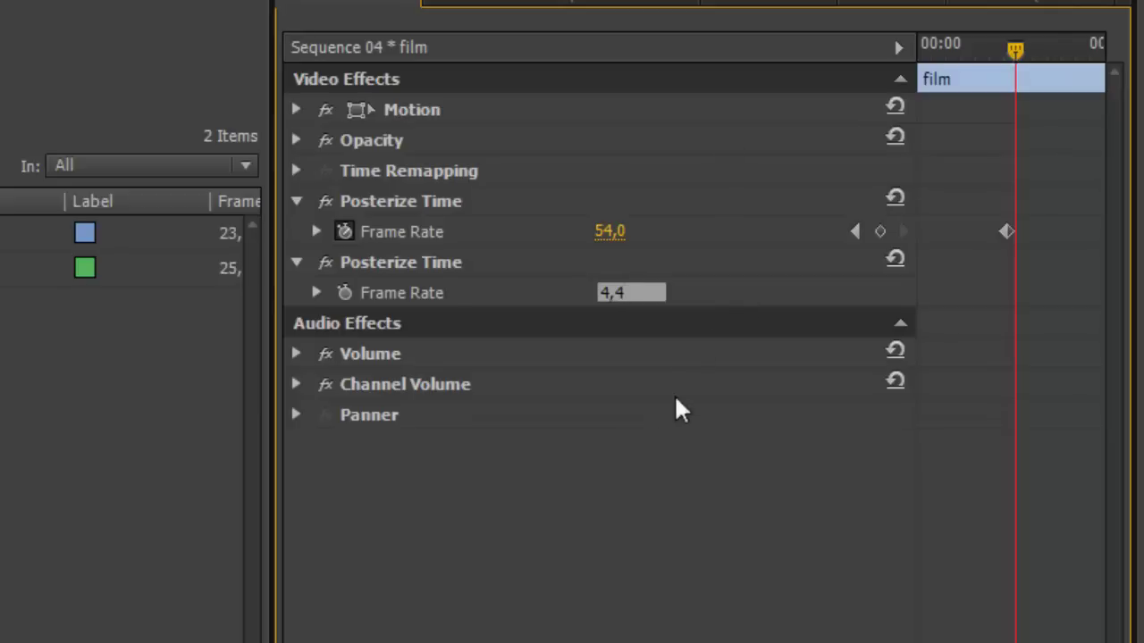
pyautogui.press('Return')
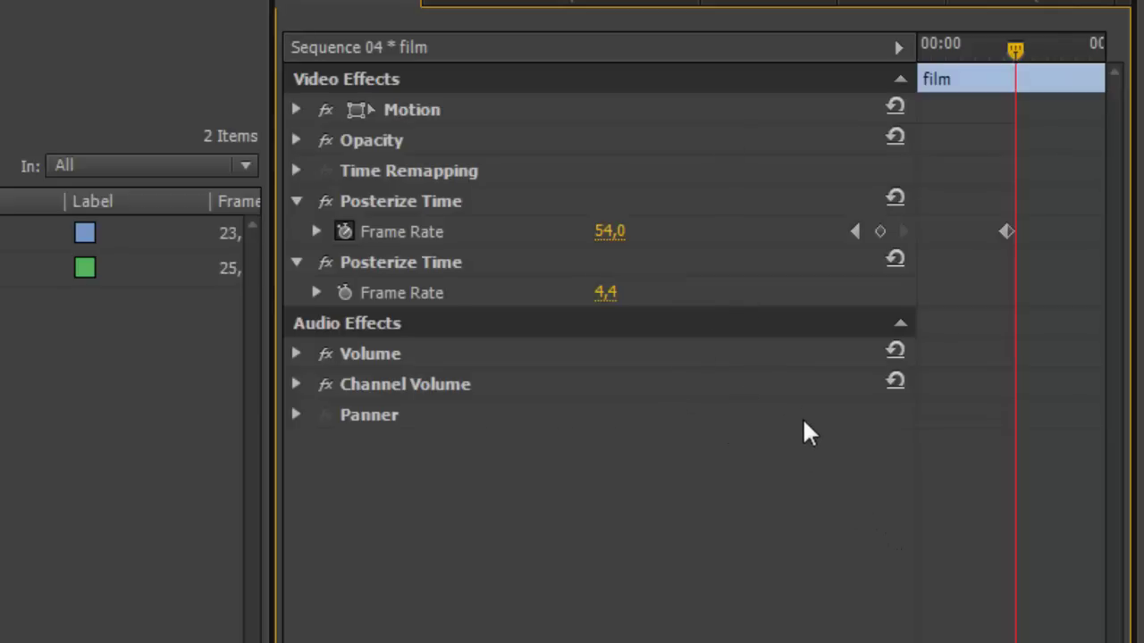
pyautogui.click(609, 293)
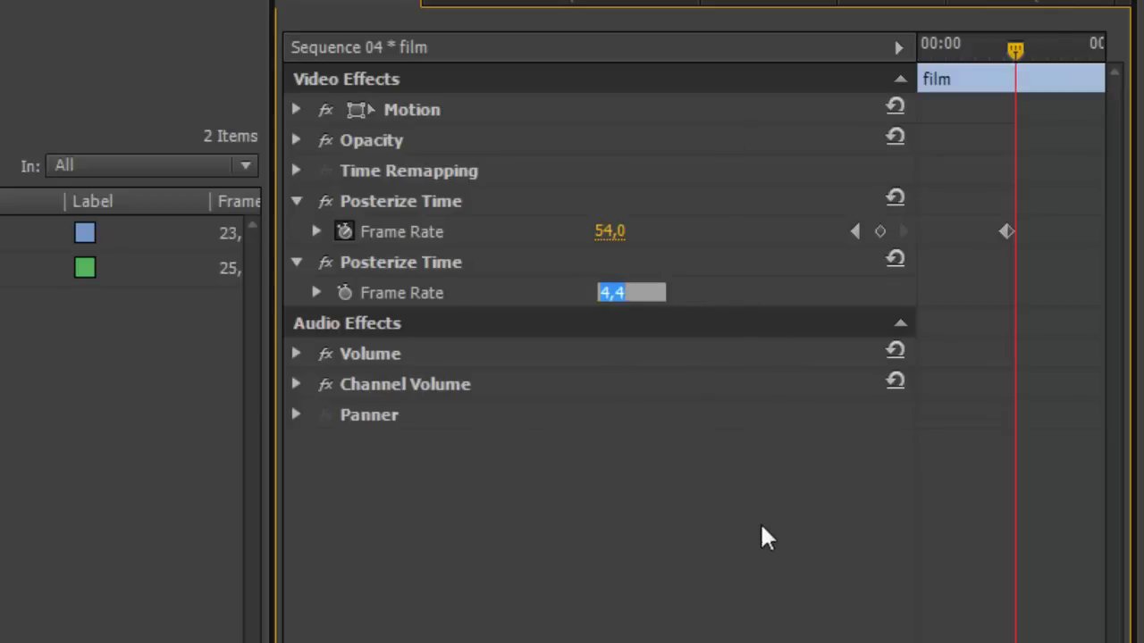
pyautogui.write('1,')
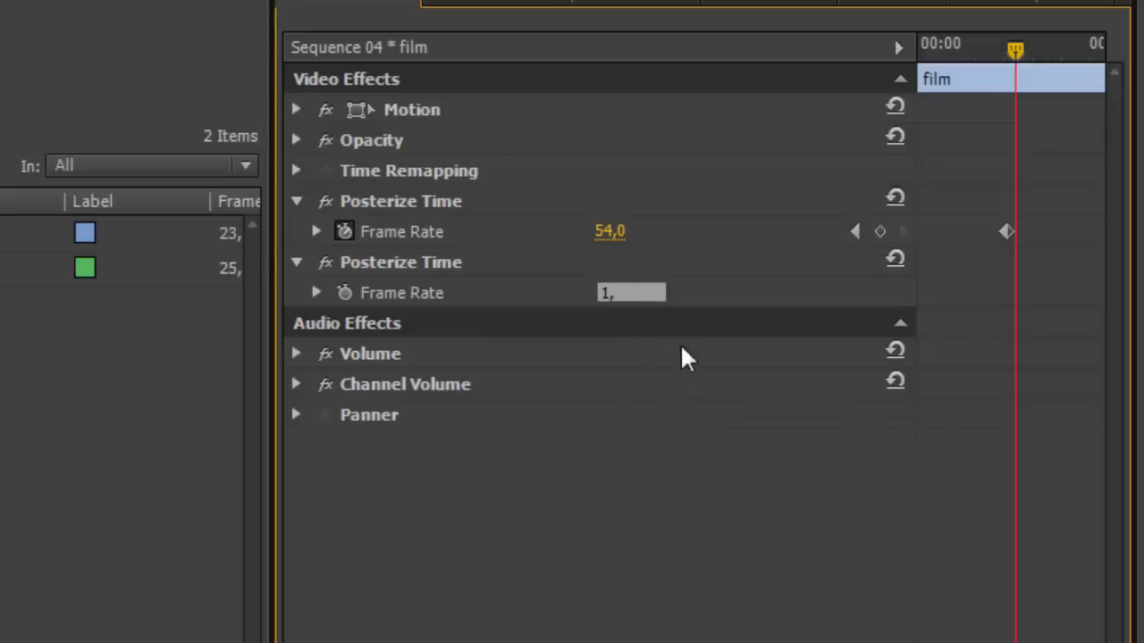
pyautogui.write('5')
pyautogui.press('Return')
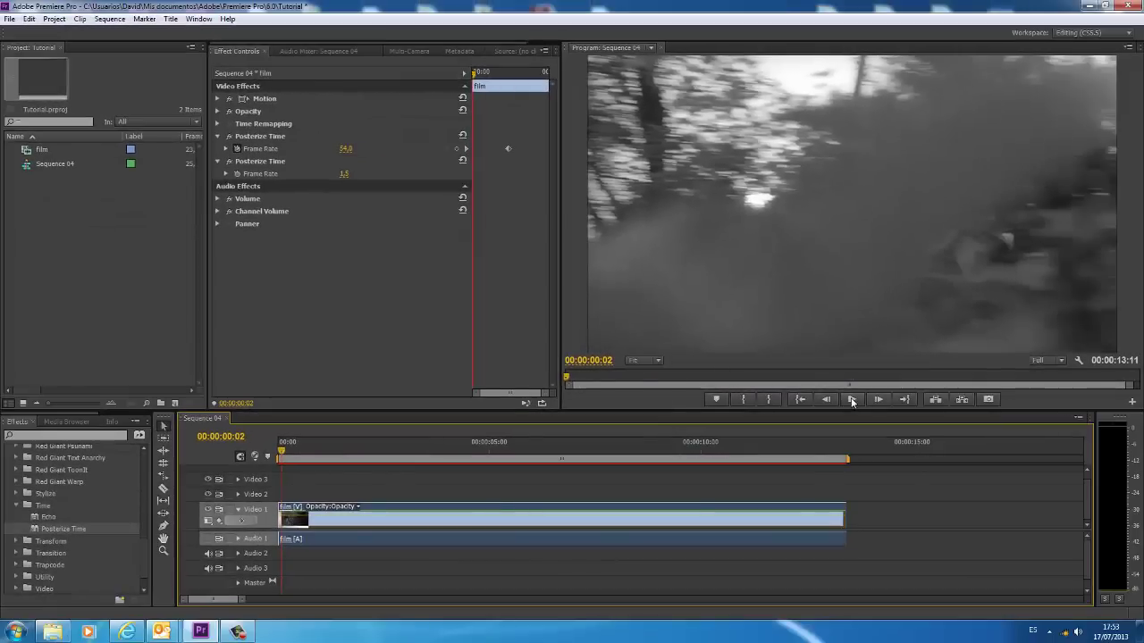
pyautogui.click(851, 400)
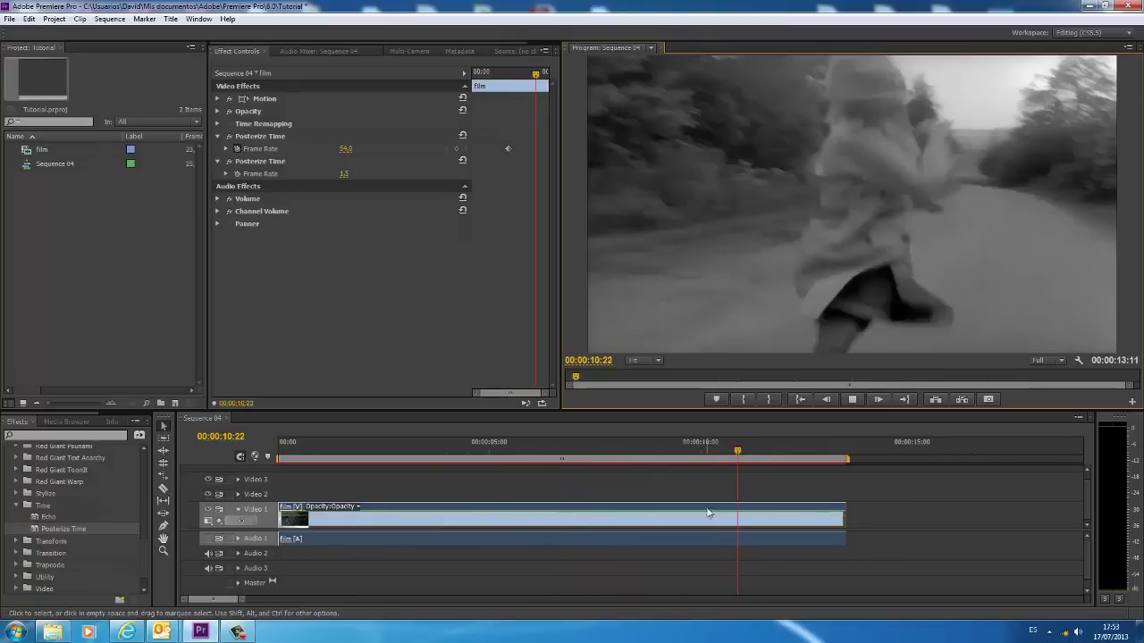
pyautogui.moveTo(345, 446); pyautogui.dragTo(284, 451)
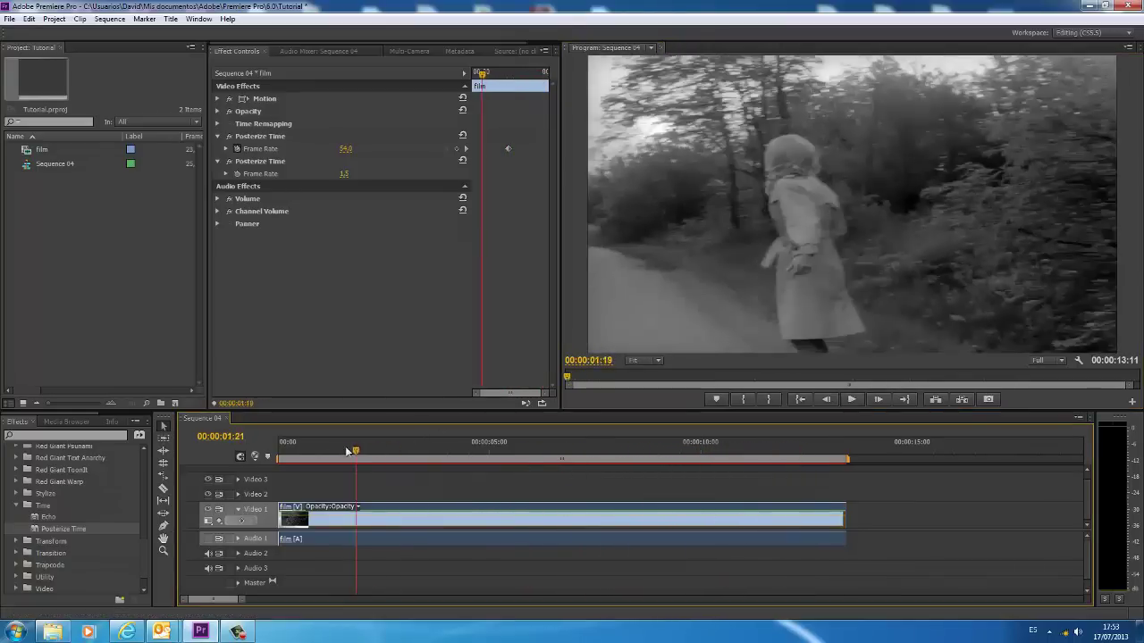
pyautogui.click(851, 400)
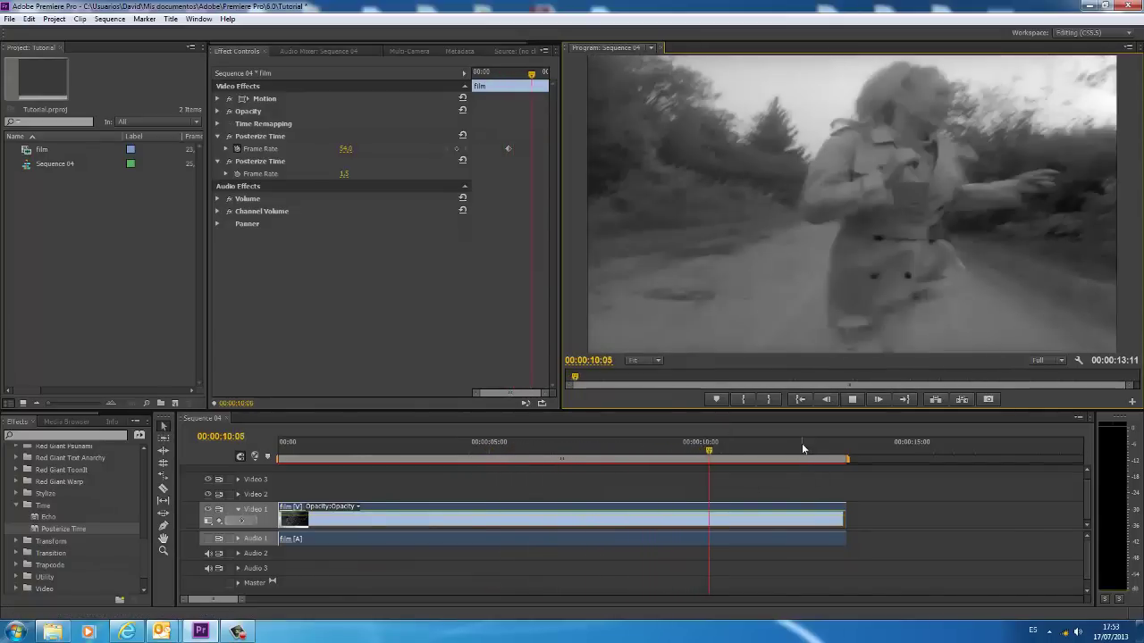
pyautogui.press('space')
pyautogui.click(419, 443)
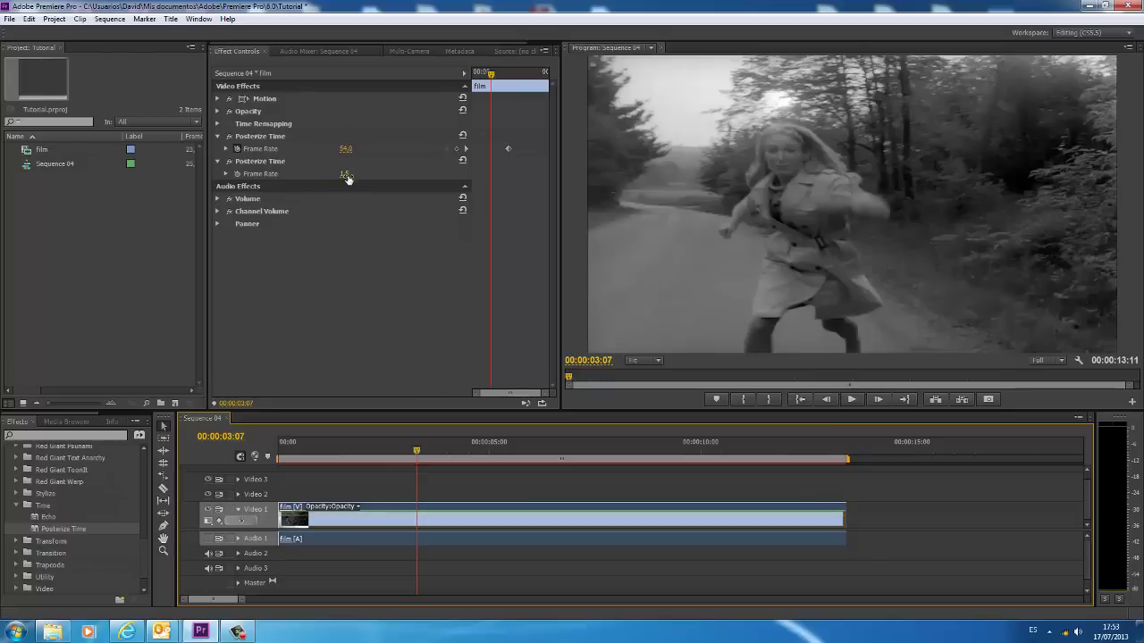
pyautogui.moveTo(416, 444); pyautogui.dragTo(320, 444)
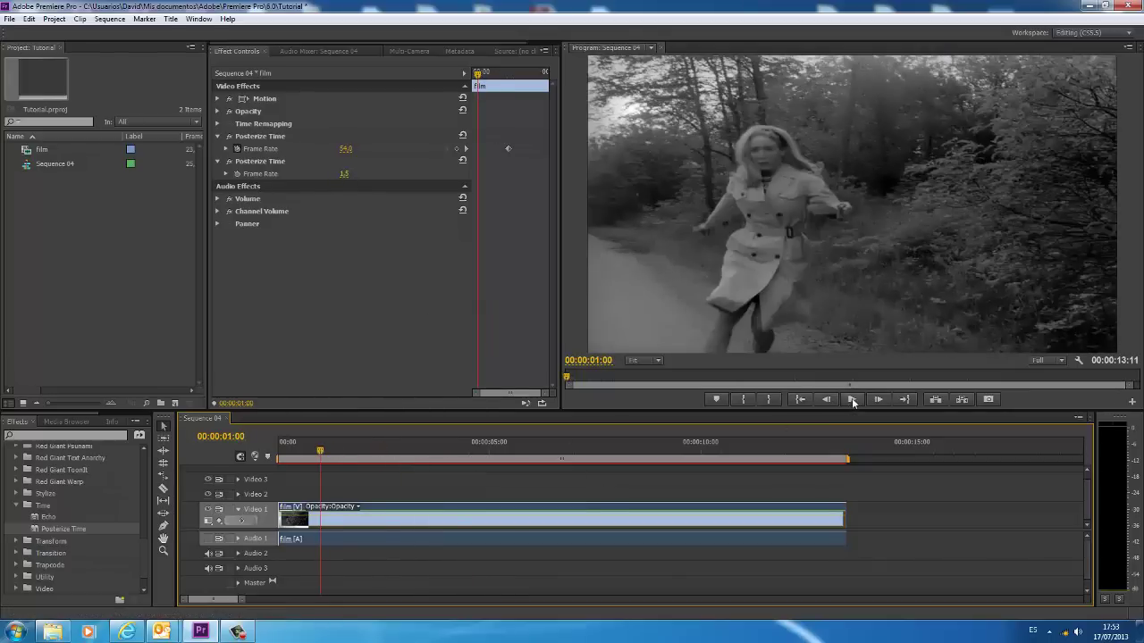
pyautogui.click(851, 399)
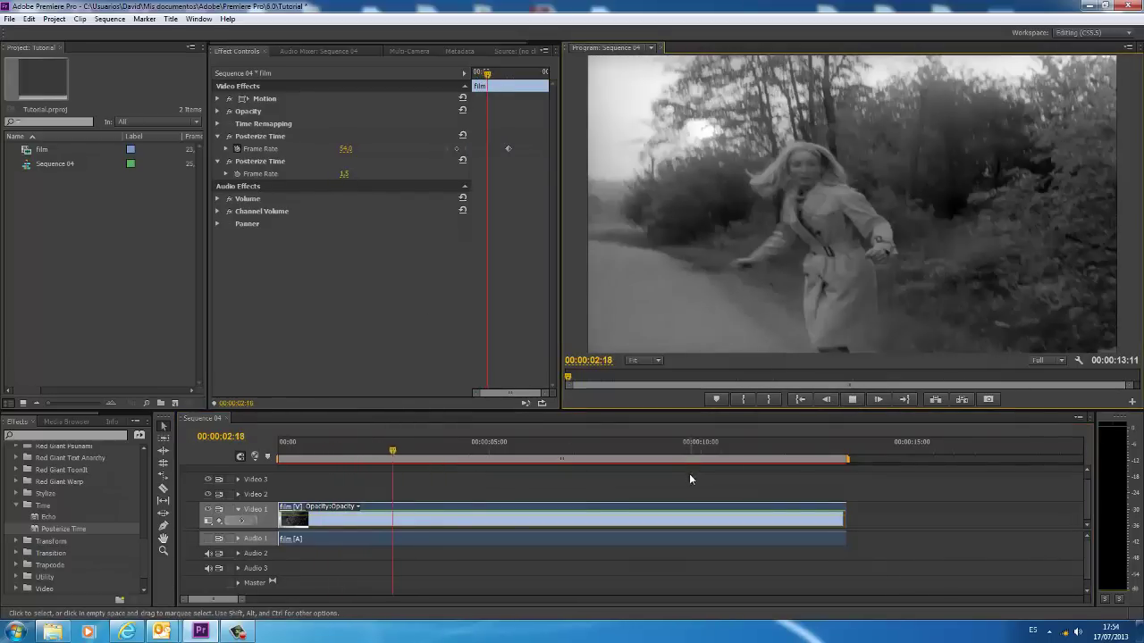
pyautogui.press('space')
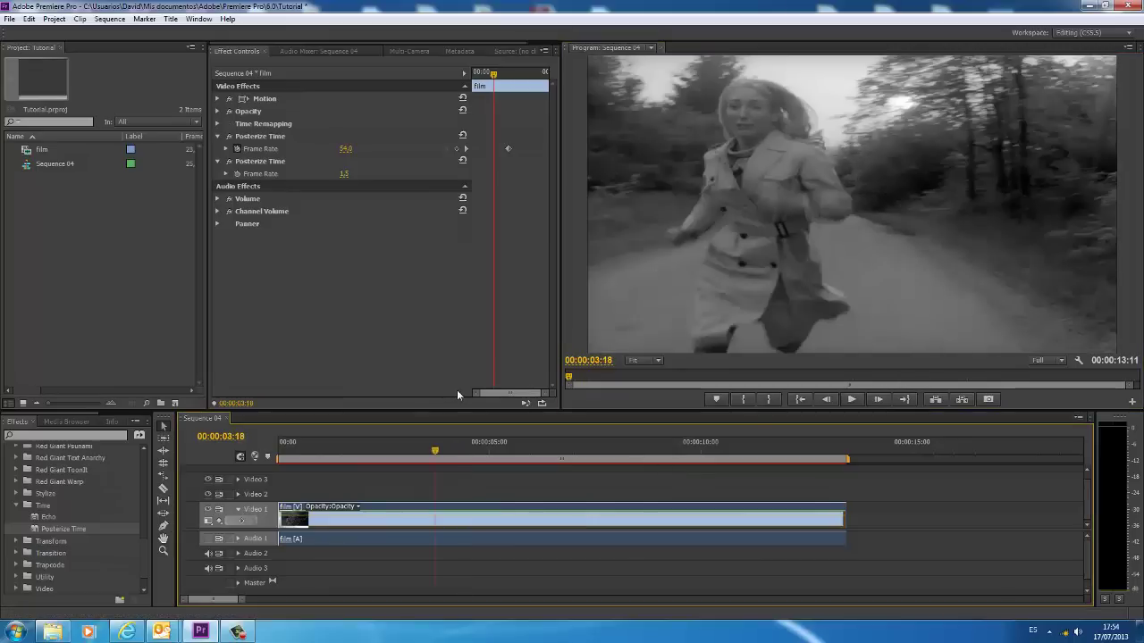
pyautogui.moveTo(533, 458); pyautogui.dragTo(573, 459)
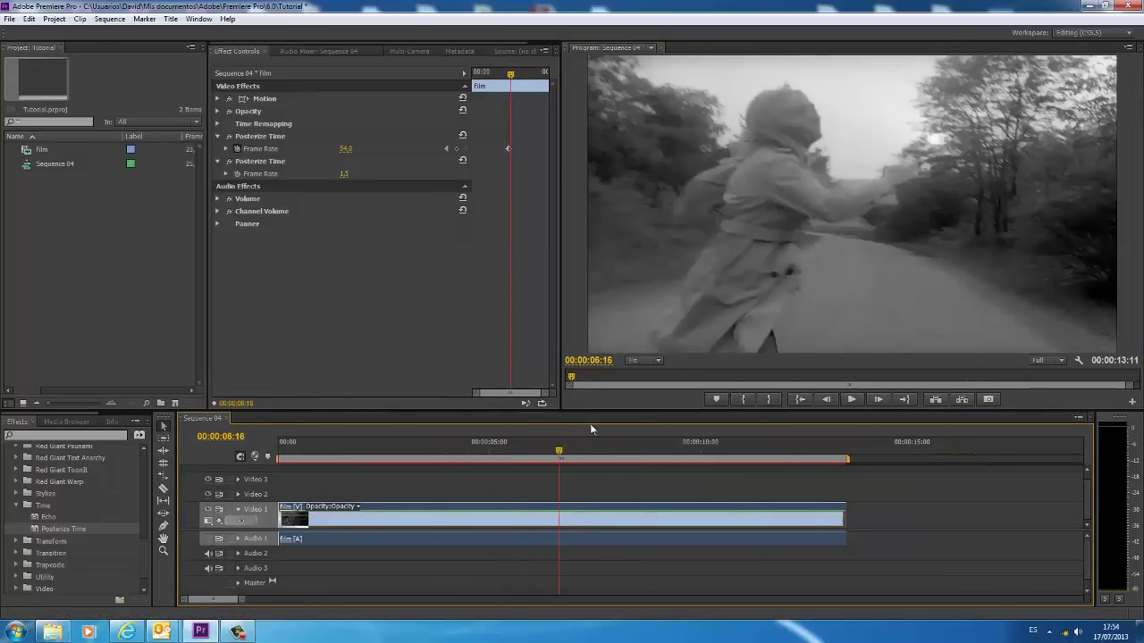
pyautogui.moveTo(611, 446); pyautogui.dragTo(617, 449)
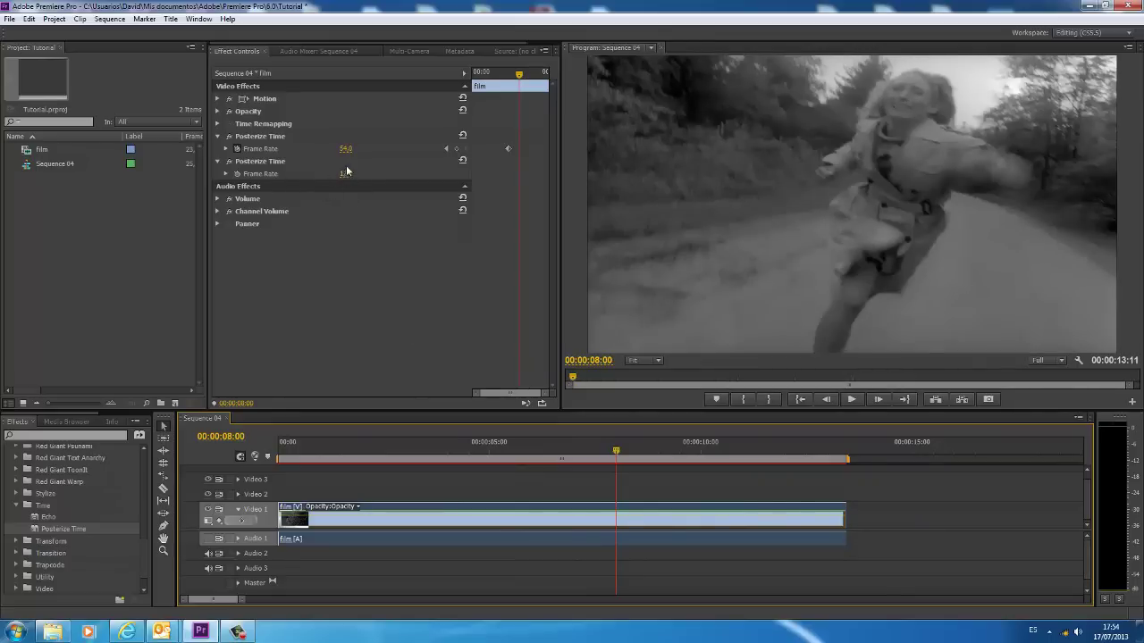
pyautogui.moveTo(420, 450); pyautogui.dragTo(487, 450)
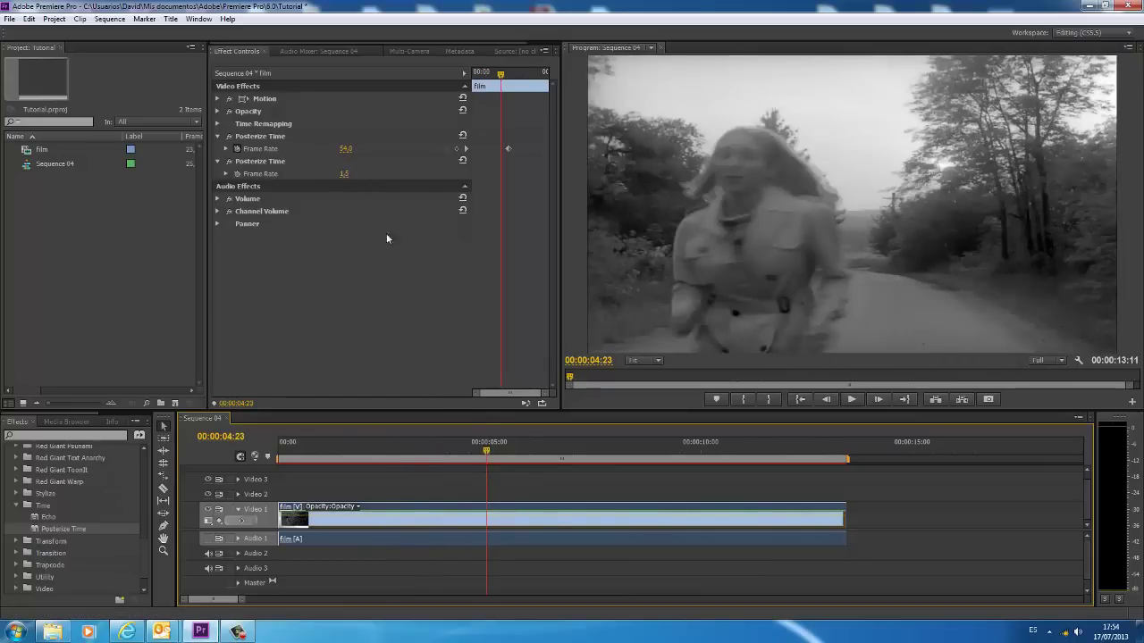
pyautogui.click(432, 449)
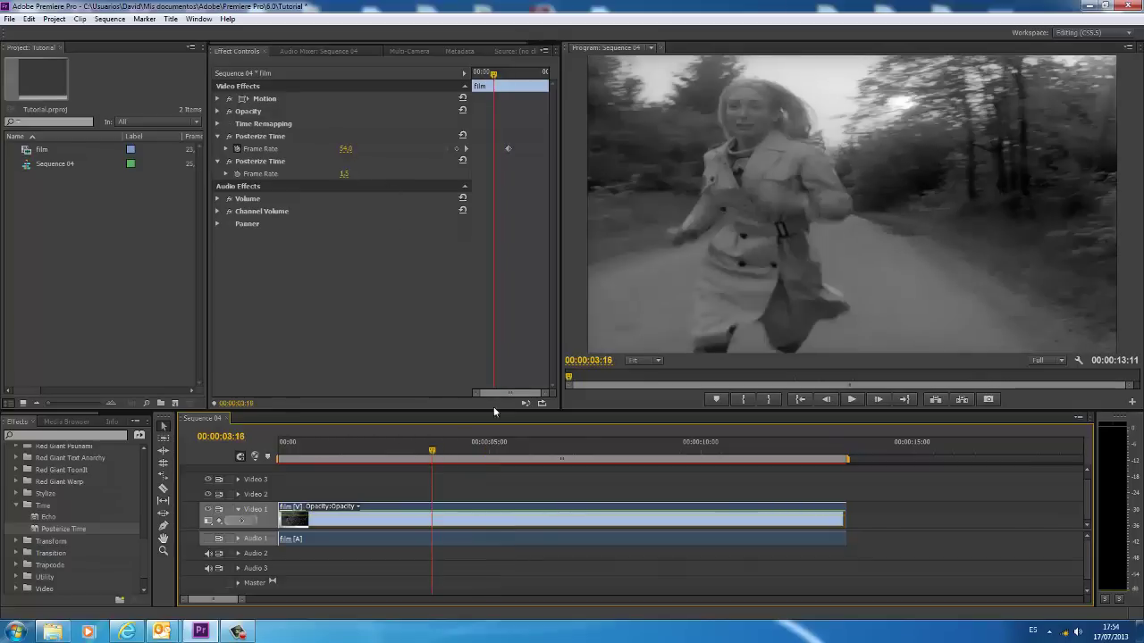
pyautogui.moveTo(491, 454); pyautogui.dragTo(504, 447)
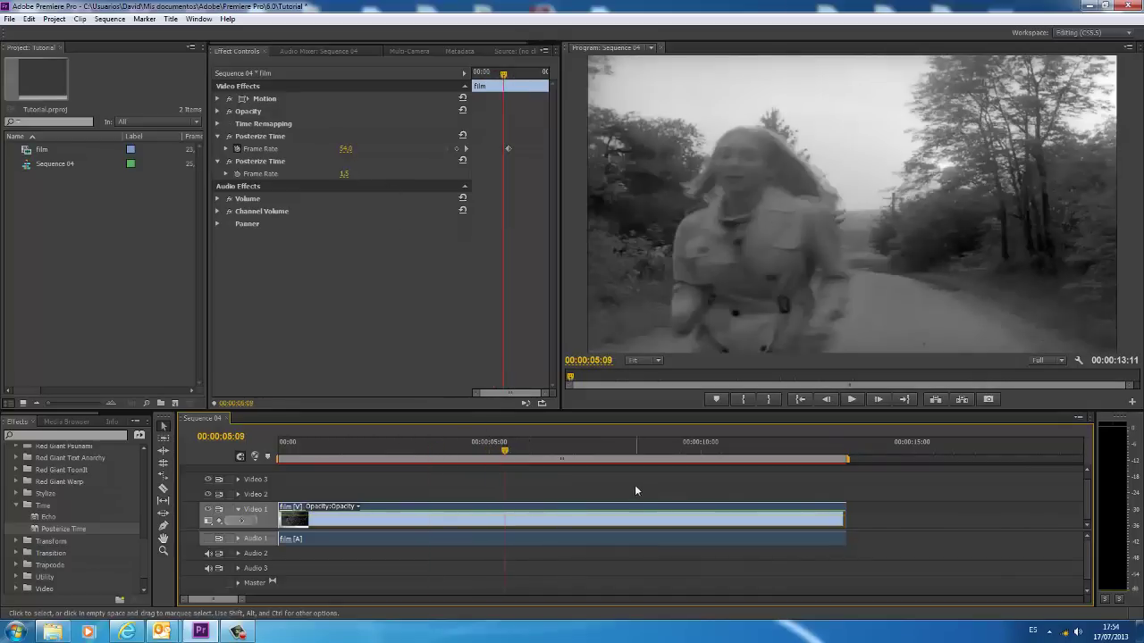
pyautogui.click(640, 451)
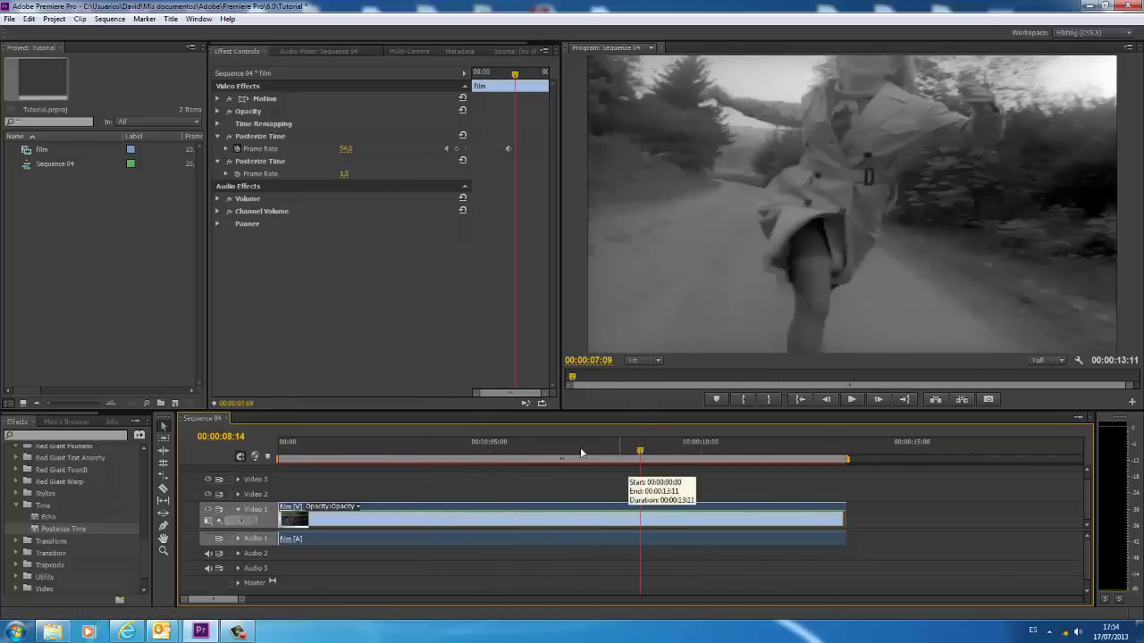
pyautogui.click(557, 450)
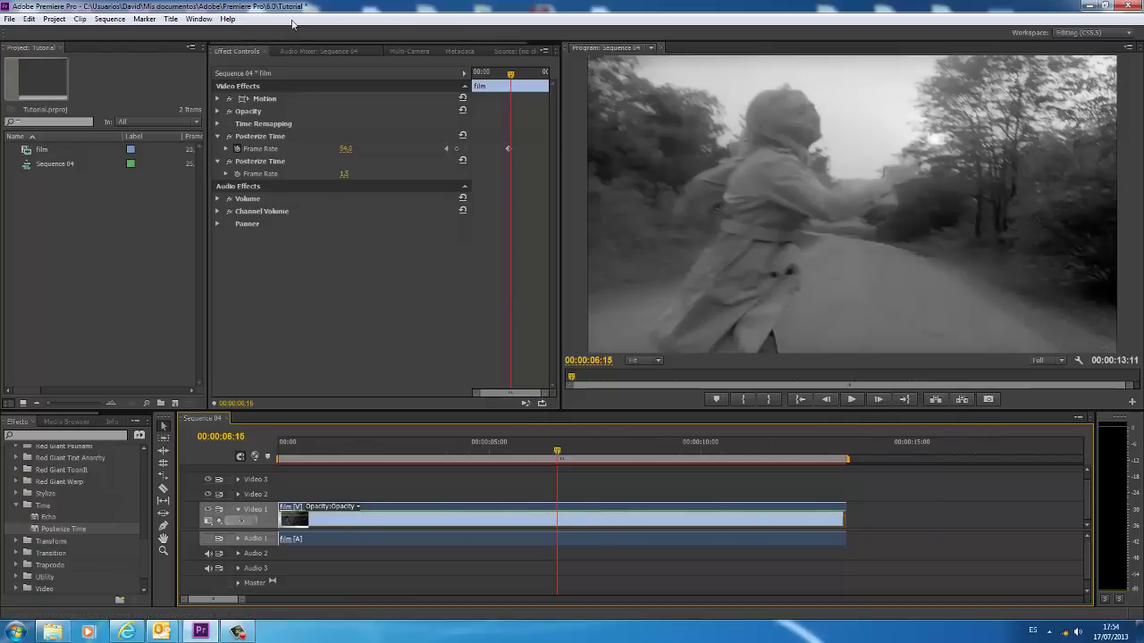
pyautogui.click(694, 447)
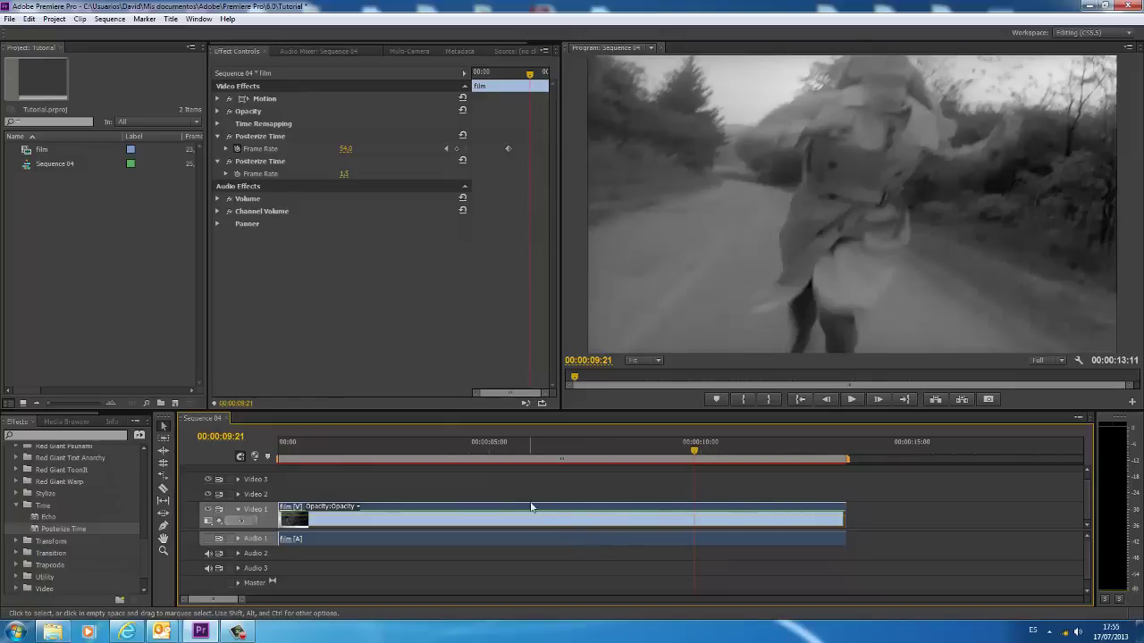
pyautogui.moveTo(467, 456); pyautogui.dragTo(292, 458)
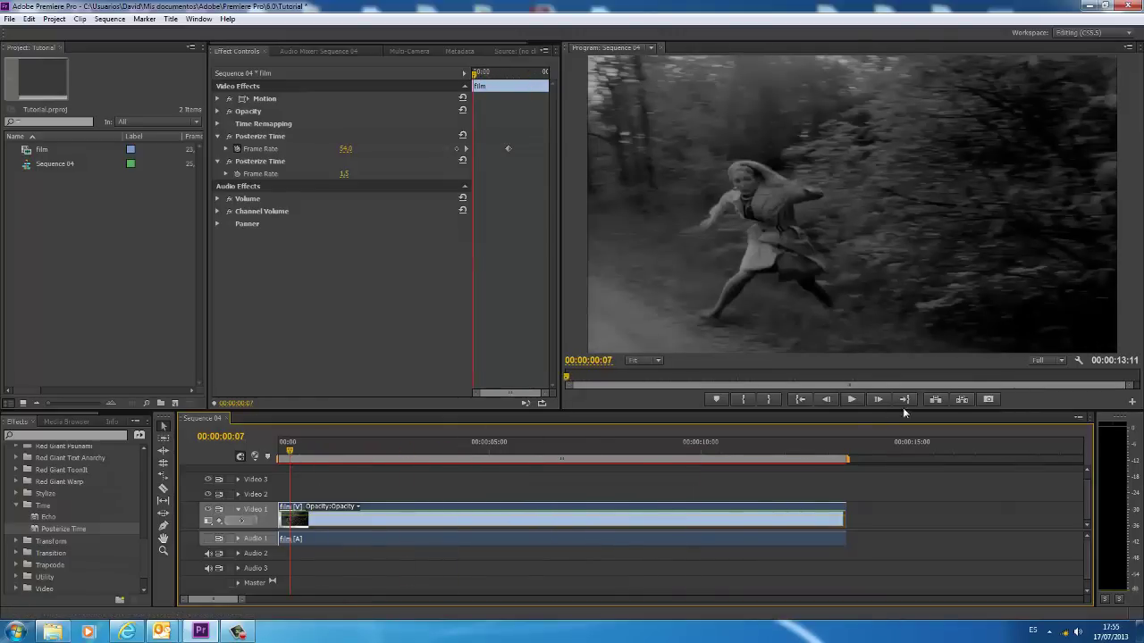
pyautogui.click(852, 398)
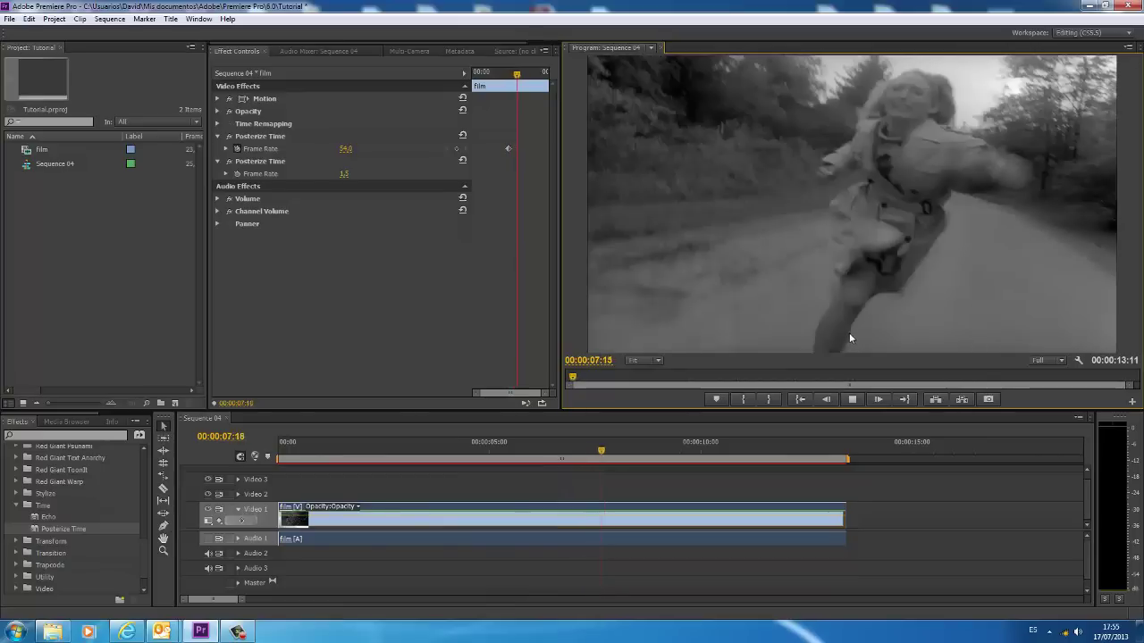
pyautogui.click(851, 400)
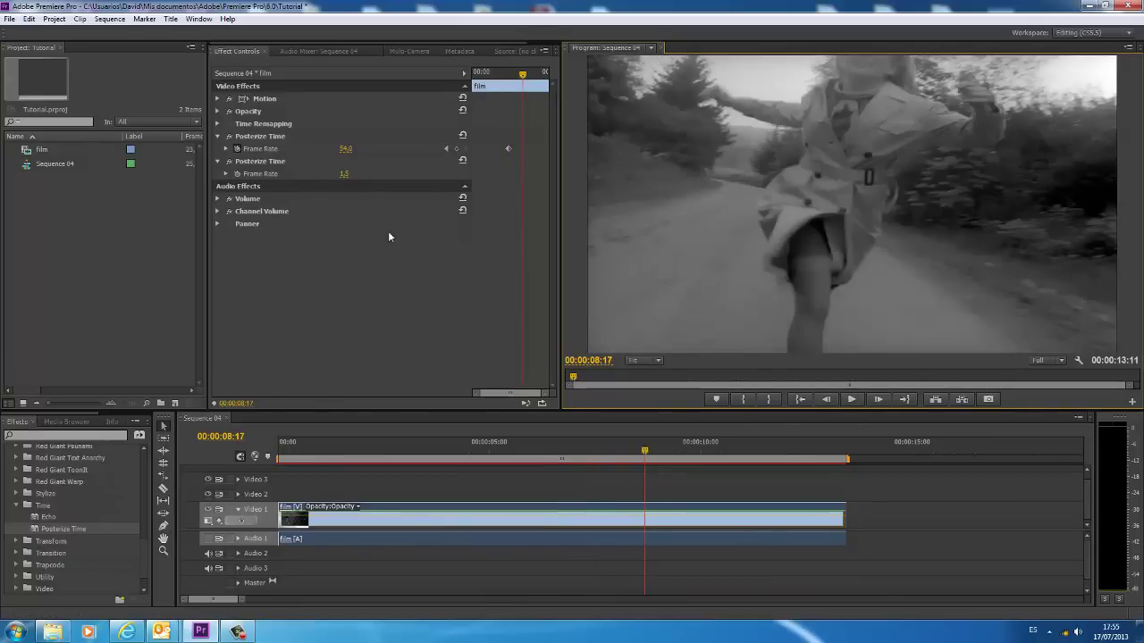
pyautogui.moveTo(500, 449); pyautogui.dragTo(452, 449)
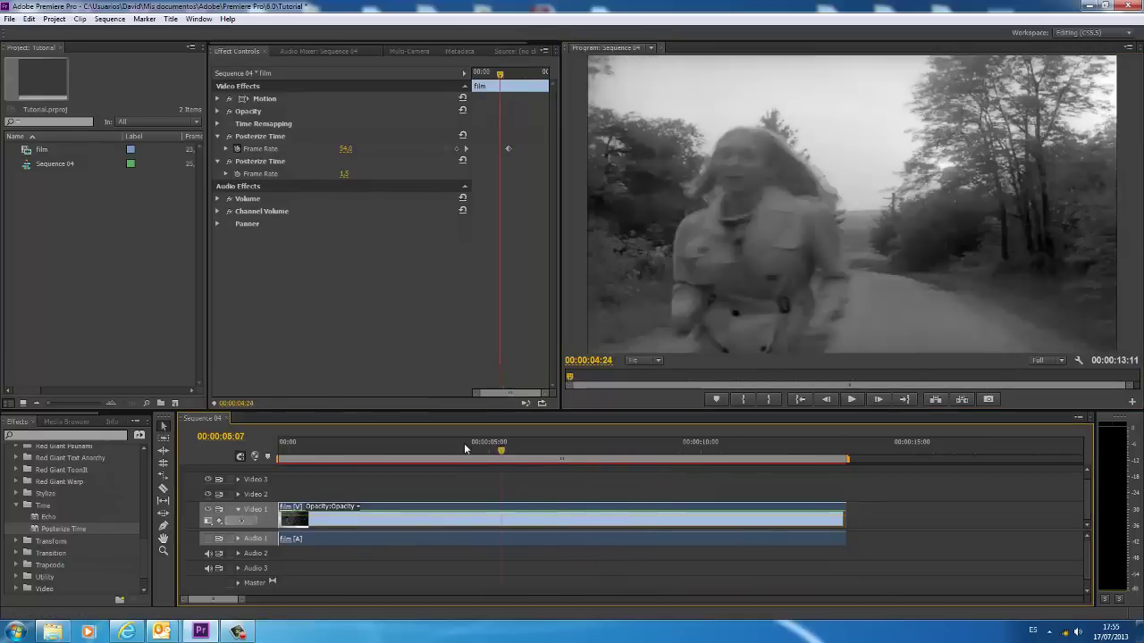